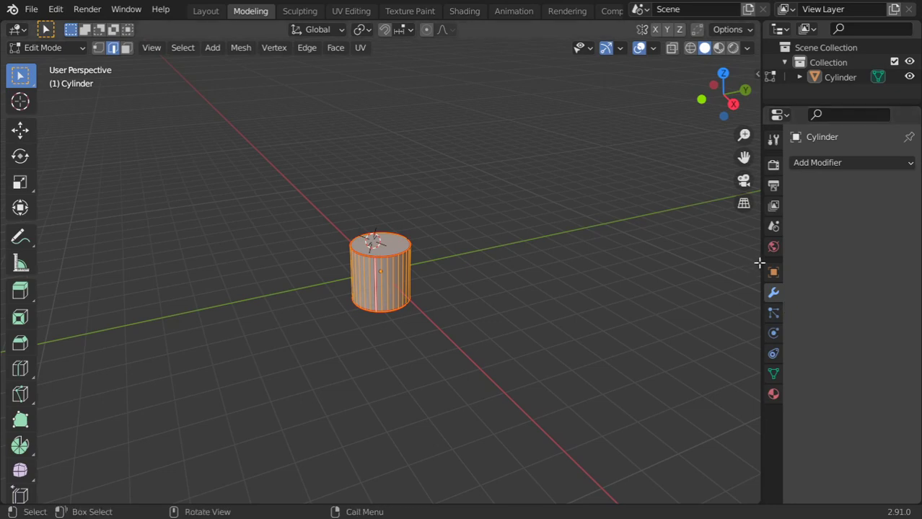
Widen the Properties area, glance at the modifier list, and return the cylinder to Object Mode.
left_click_drag(759, 260, 681, 258)
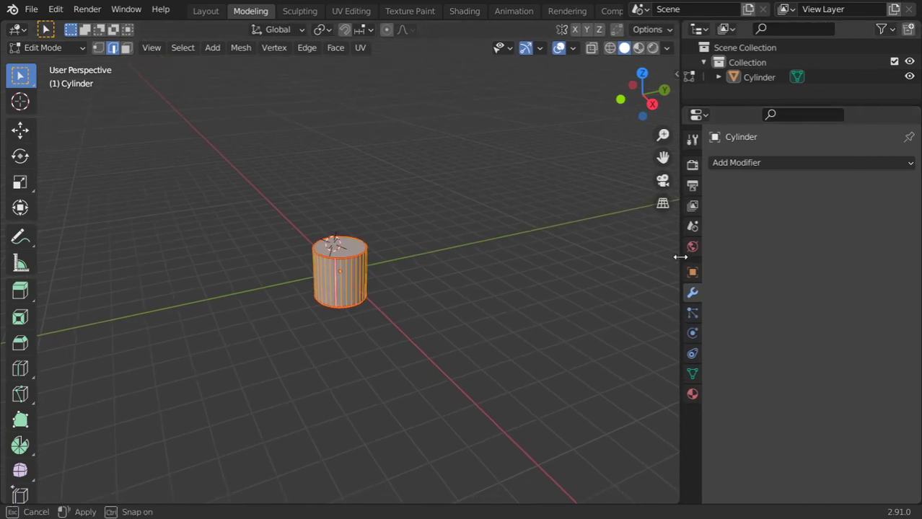
left_click(768, 164)
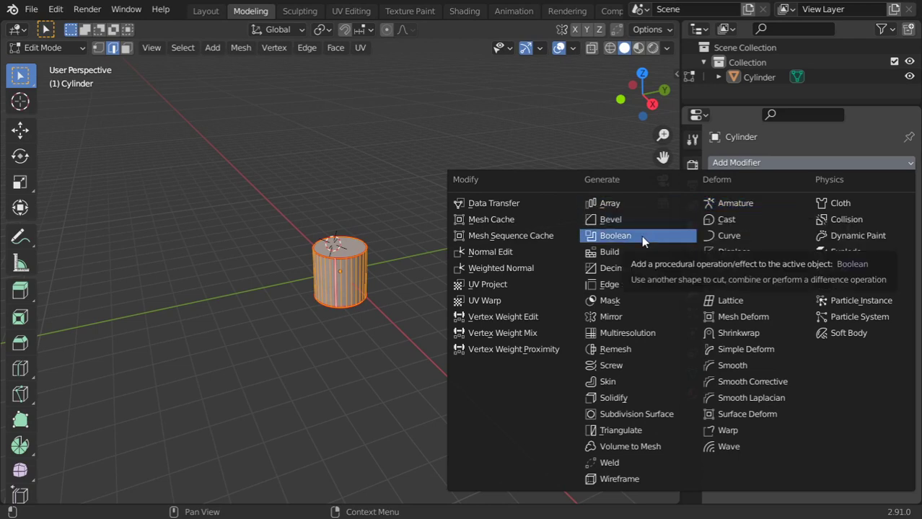
key("Tab")
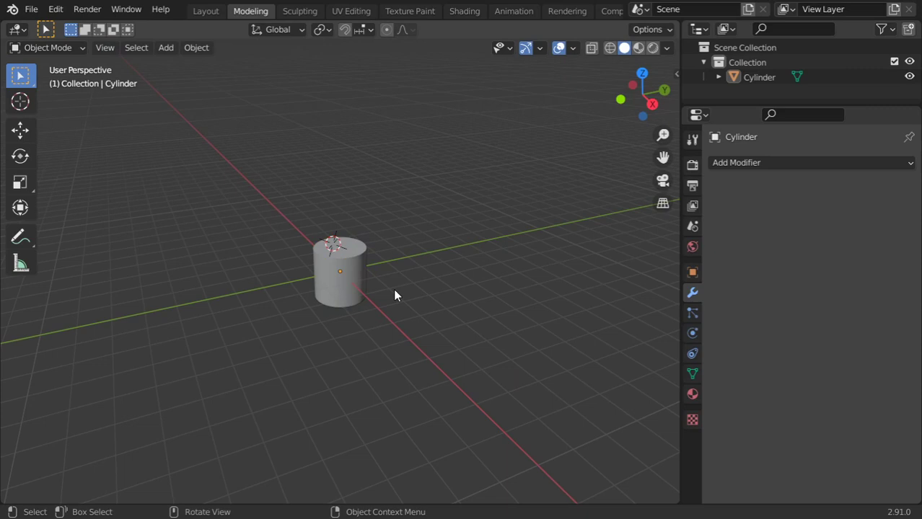
Give the cylinder an Array modifier with Count 6, making a row of six cylinders.
middle_click_drag(393, 289, 360, 288)
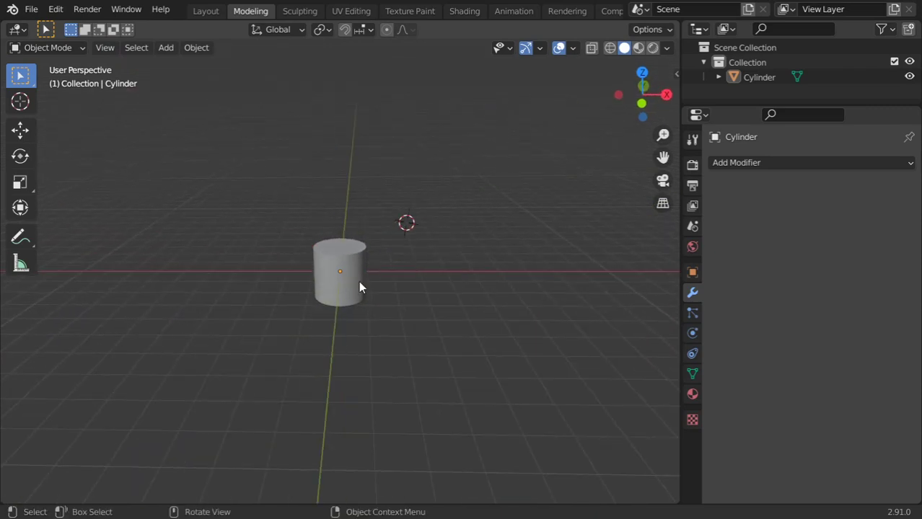
left_click(804, 163)
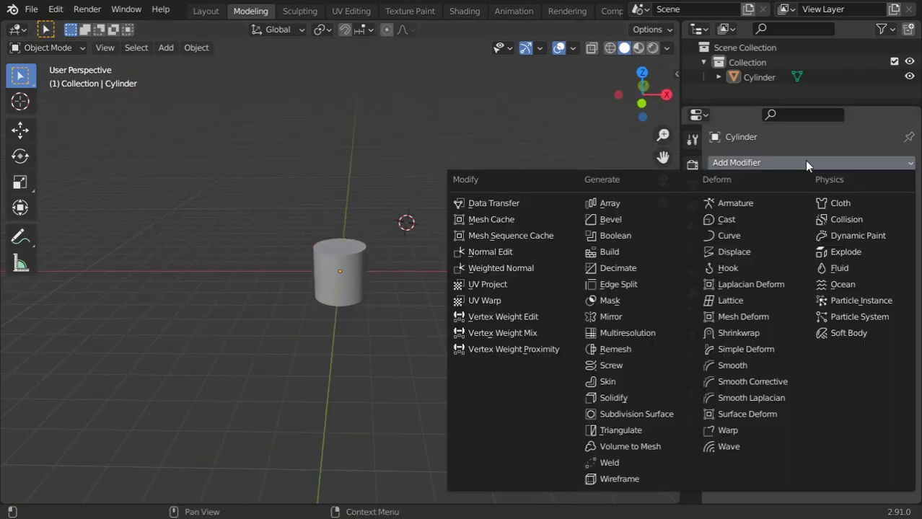
left_click(651, 203)
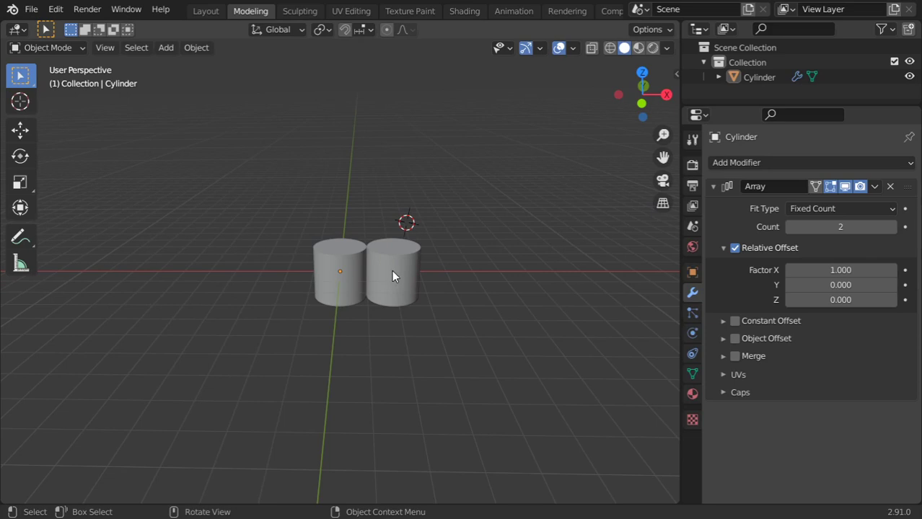
left_click(893, 226)
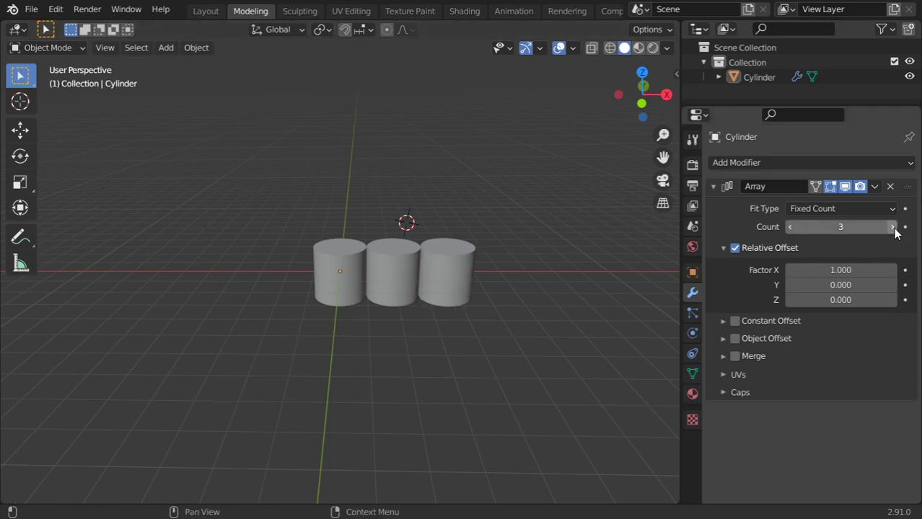
left_click(893, 227)
left_click(892, 226)
left_click(892, 226)
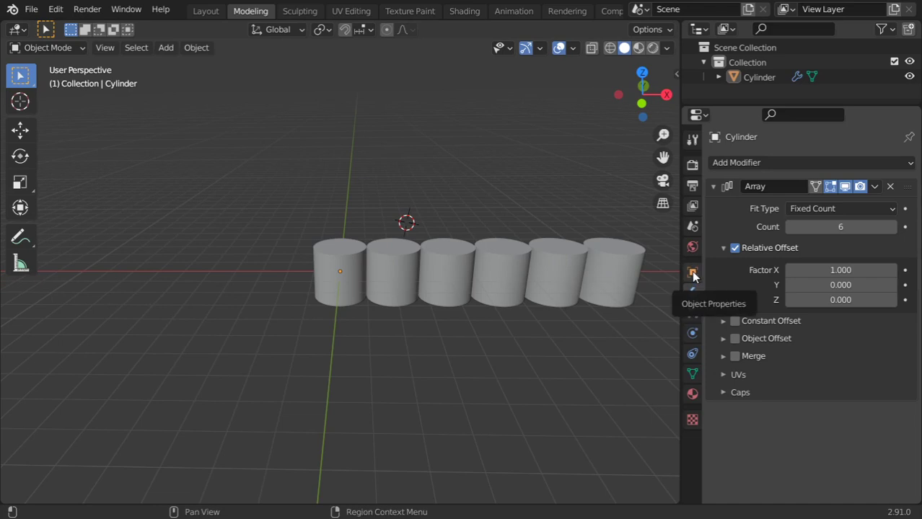
middle_click_drag(579, 272, 513, 273, "shift")
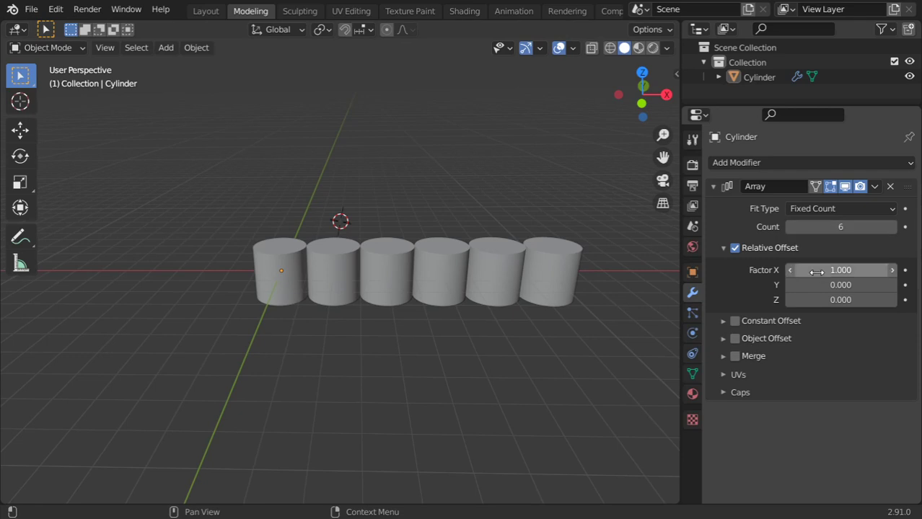
Raise the X factor, then swap relative offset for a constant 3 m X distance.
scroll(339, 264, "up", 4)
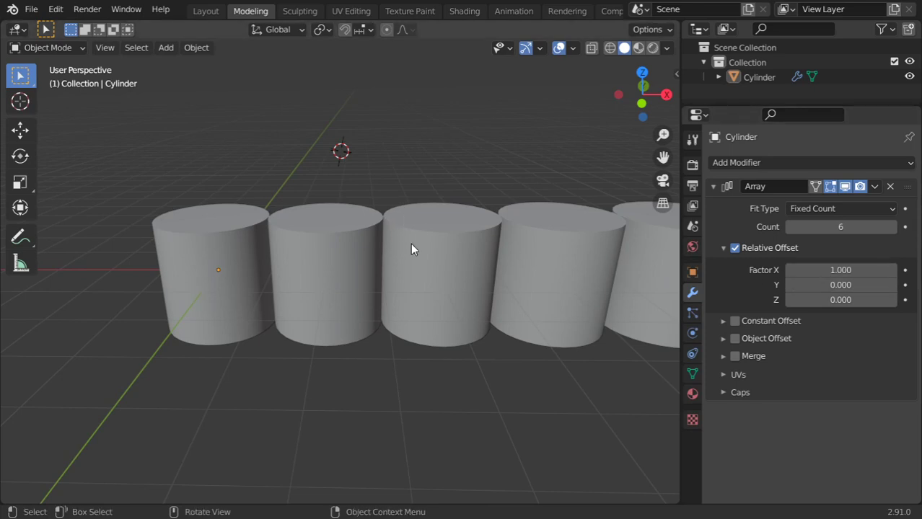
left_click(892, 271)
left_click(892, 271)
left_click(892, 271)
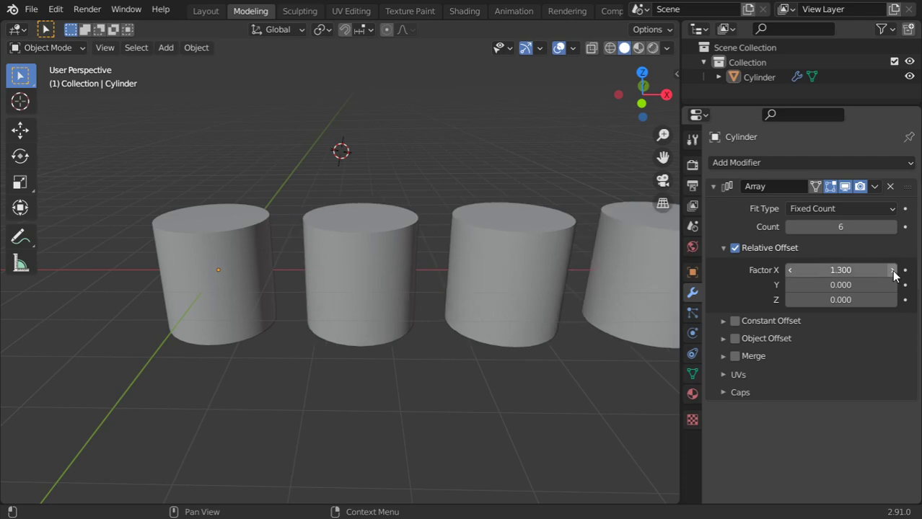
left_click(892, 271)
left_click(735, 248)
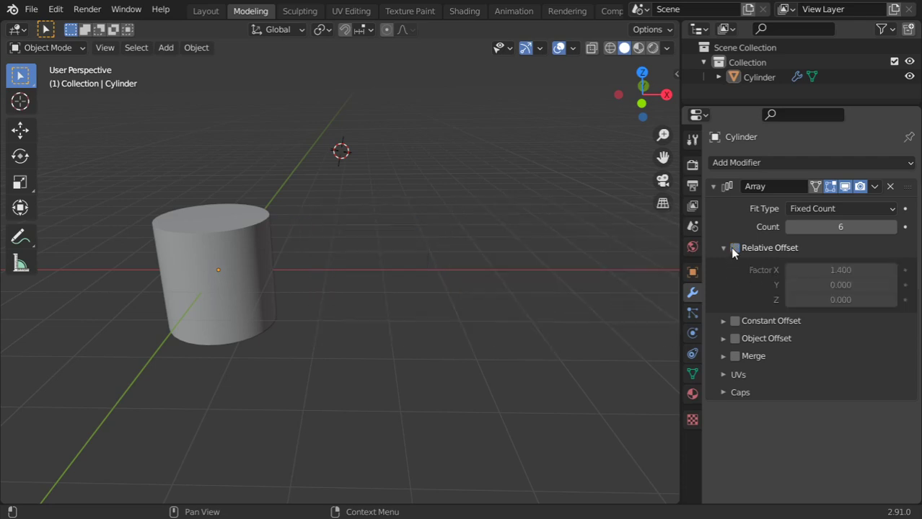
left_click(723, 321)
left_click(735, 320)
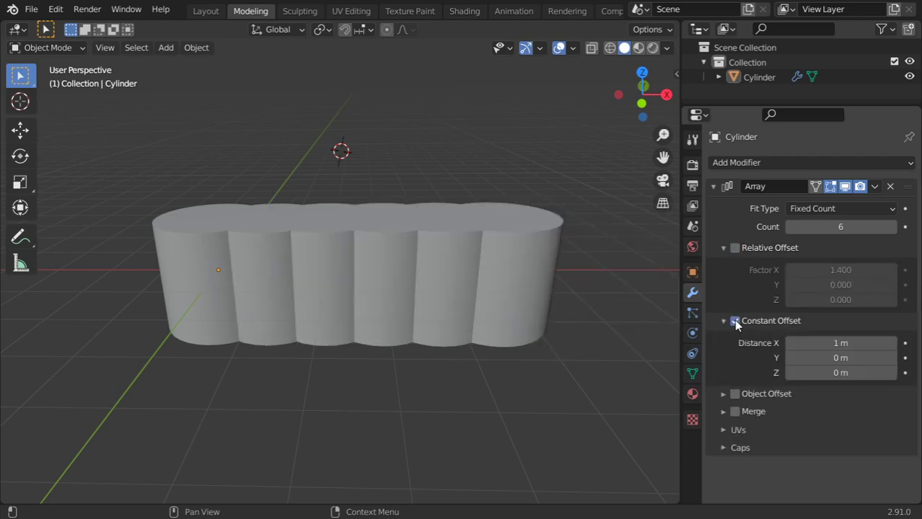
left_click(833, 342)
type("3")
key("Return")
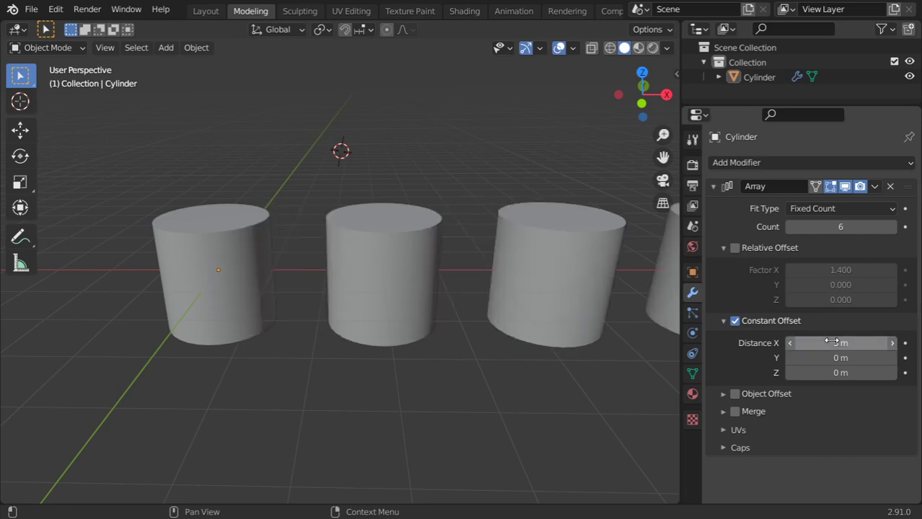
Add a second Array with Count 4, Y factor 1.2 and X factor 0, forming a grid.
left_click(713, 186)
left_click(744, 161)
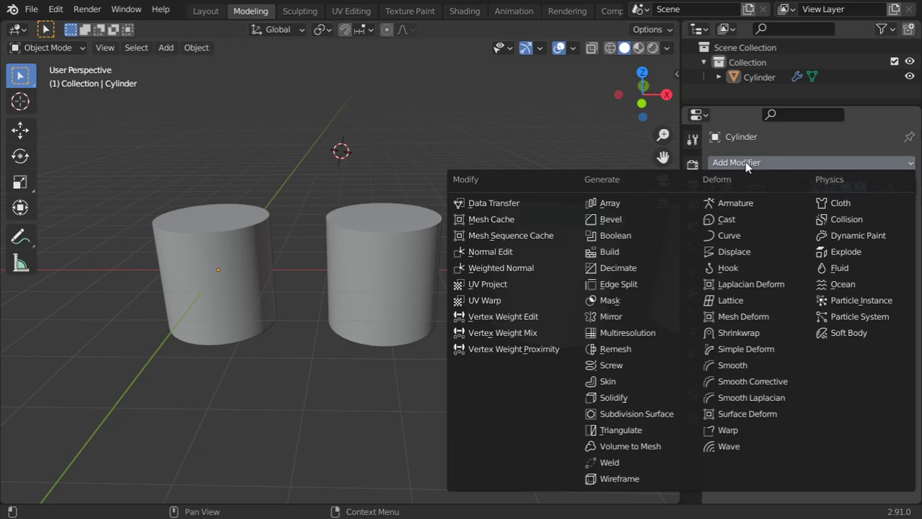
left_click(640, 203)
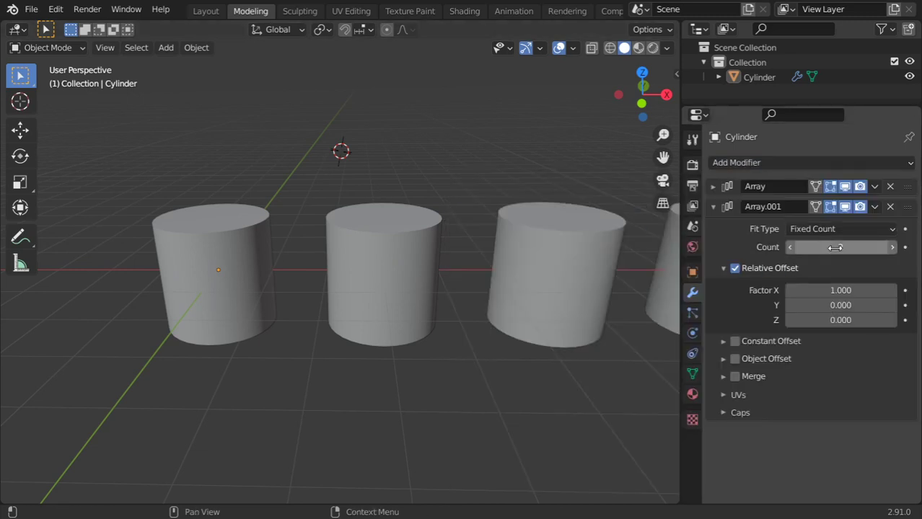
left_click(836, 248)
type("4")
key("Return")
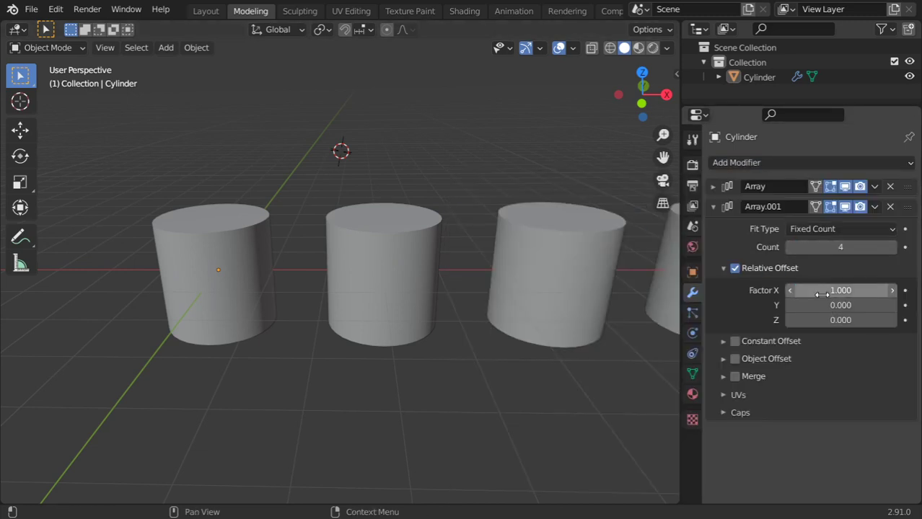
left_click(830, 306)
type("1")
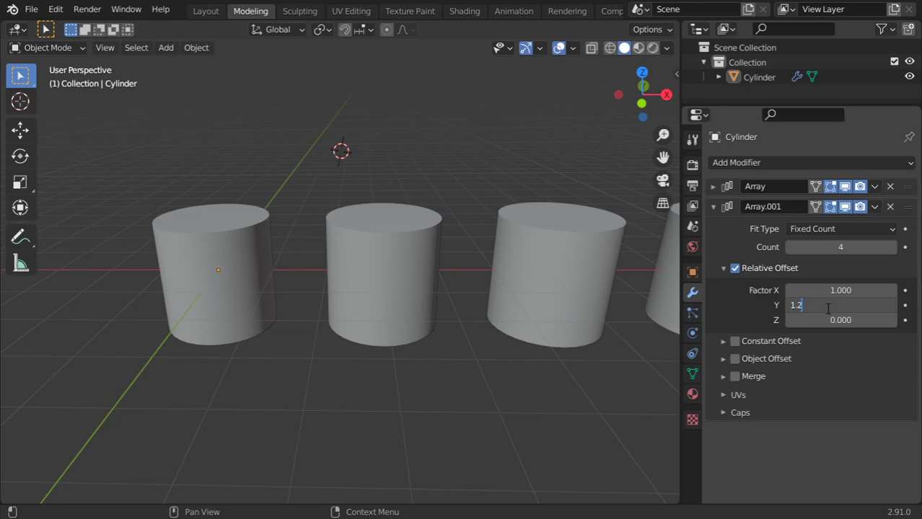
type(".2")
key("Return")
left_click(829, 290)
type("0")
key("Return")
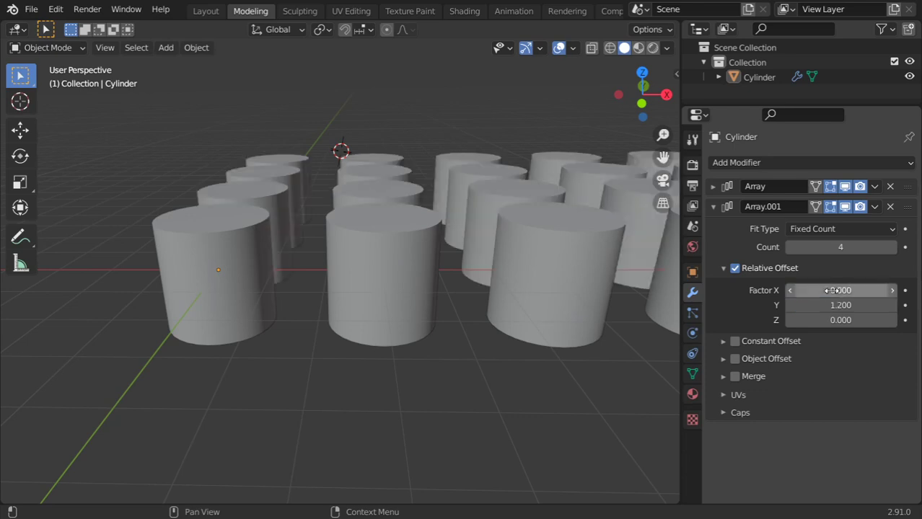
mouse_move(456, 308)
middle_mouse_down()
mouse_move(467, 231)
mouse_move(456, 285)
mouse_move(503, 267)
mouse_move(446, 299)
middle_mouse_up()
scroll(450, 246, "up", 3)
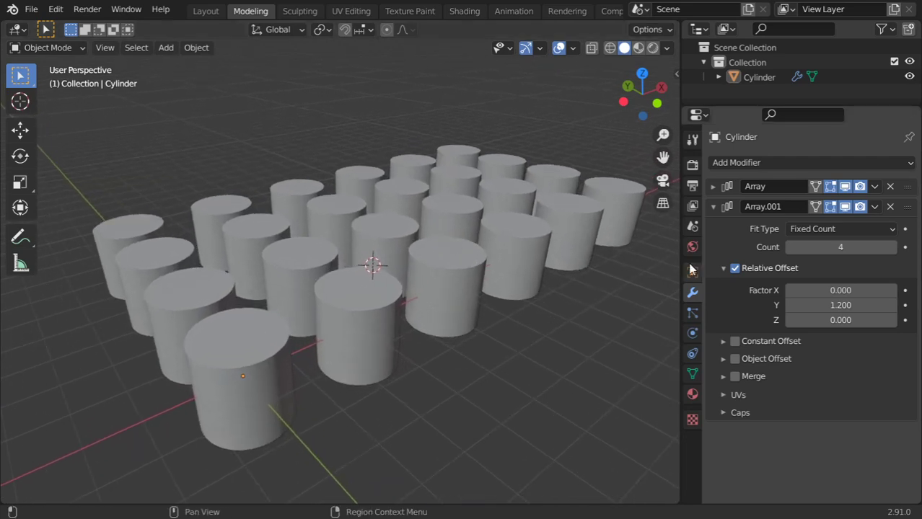
Add a third Array with Z factor 2, Count 3 and X factor 0 to stack three layers.
left_click(713, 206)
left_click(741, 163)
left_click(597, 204)
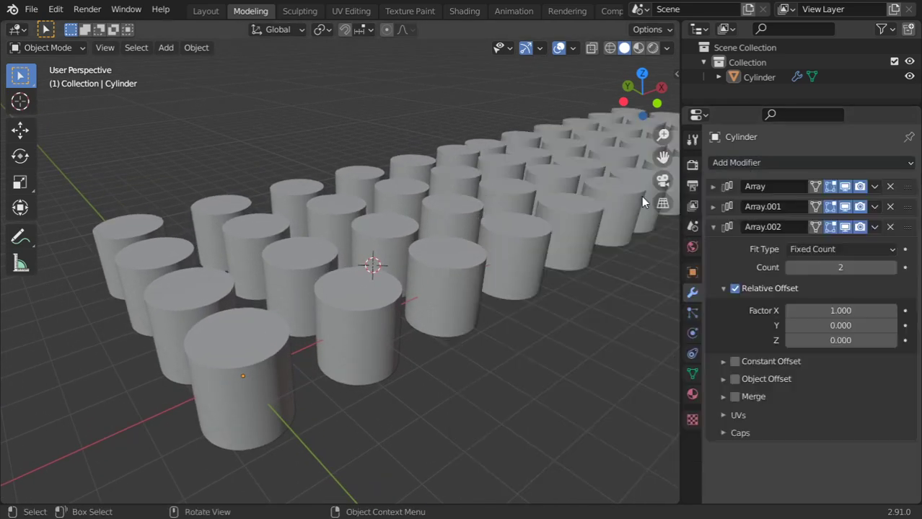
left_click(831, 338)
type("2")
key("Return")
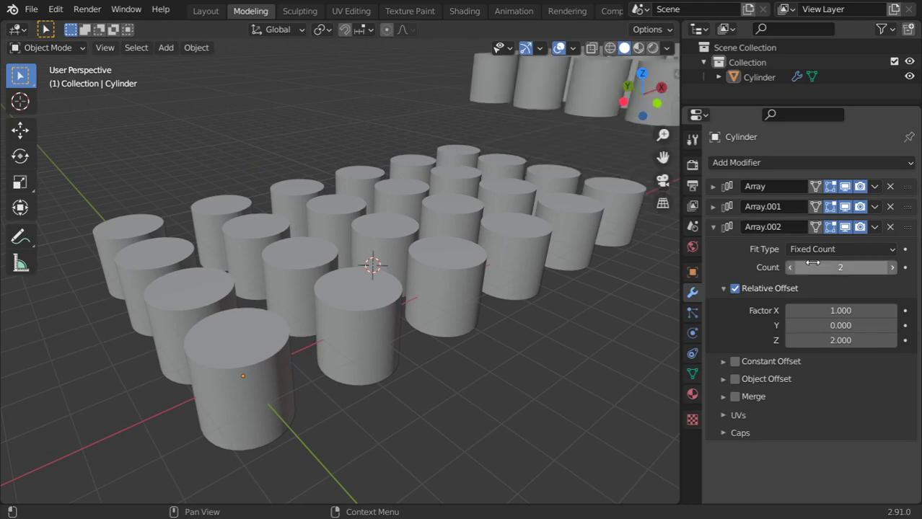
left_click(816, 266)
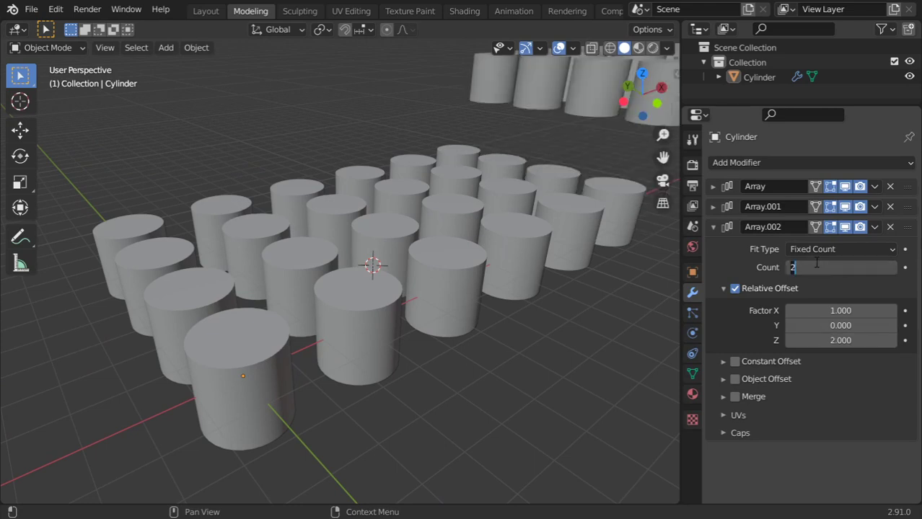
type("3")
key("Return")
left_click(843, 313)
type("0")
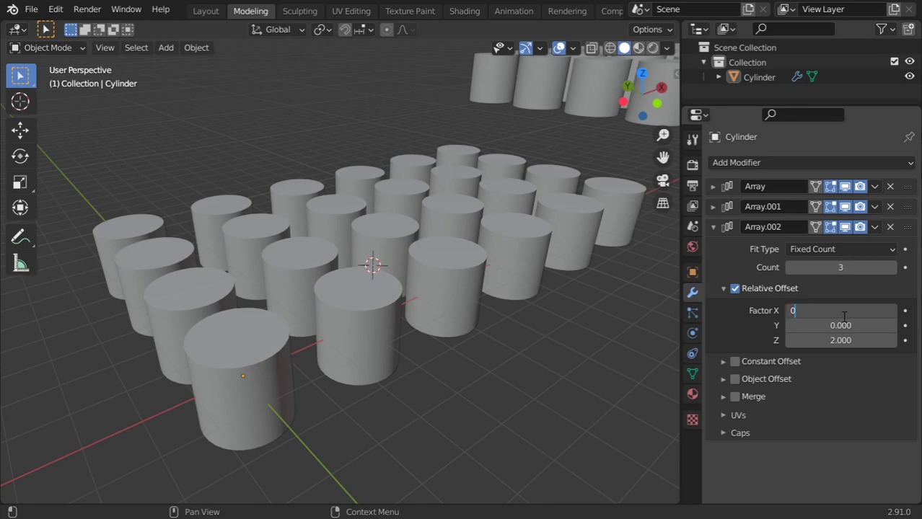
key("Return")
Orbit around the stacked cylinder grid and collapse the third array's panel.
scroll(441, 249, "down", 3)
middle_click_drag(441, 248, 426, 254)
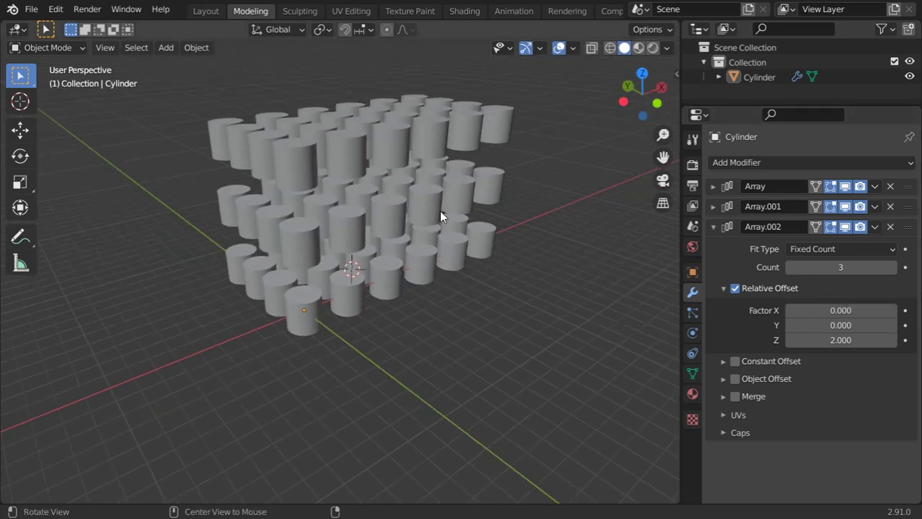
middle_click_drag(369, 266, 399, 217)
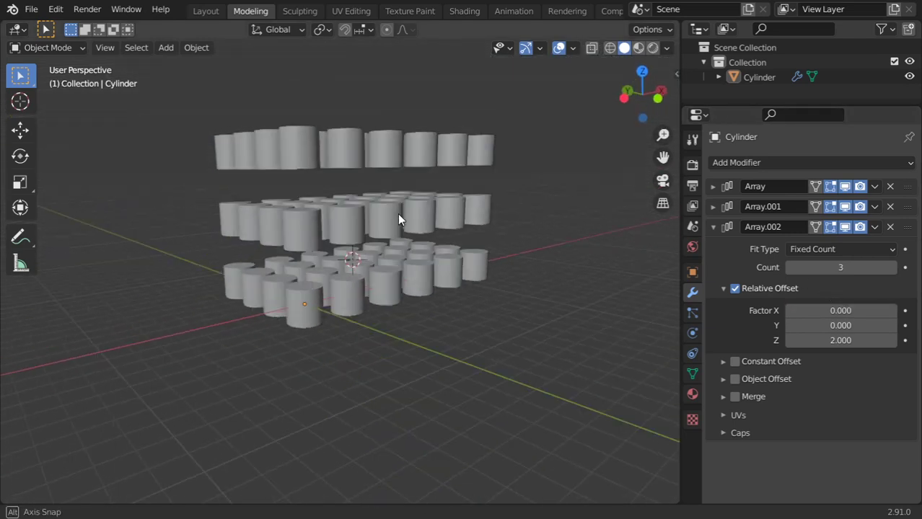
middle_click_drag(368, 245, 525, 239)
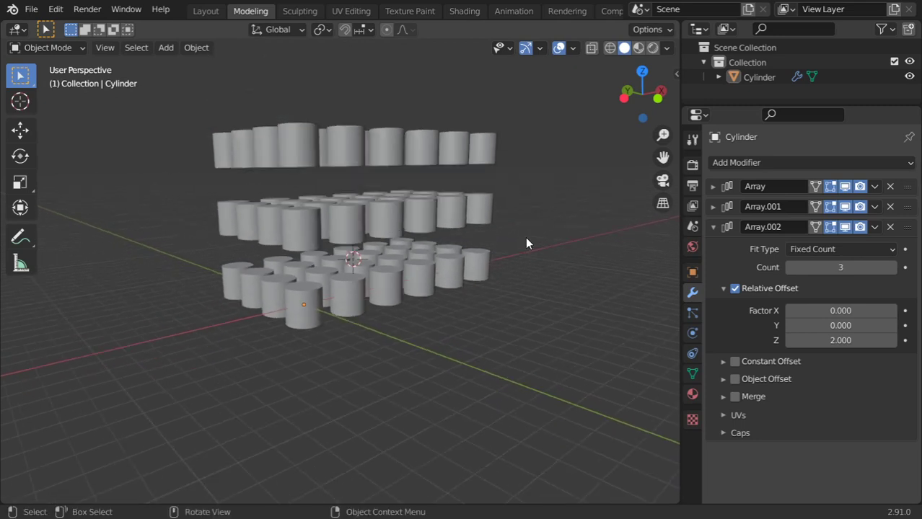
left_click(712, 226)
middle_click_drag(440, 228, 386, 292)
Delete the cylinder array object and add a new cube to the scene.
left_click(365, 249)
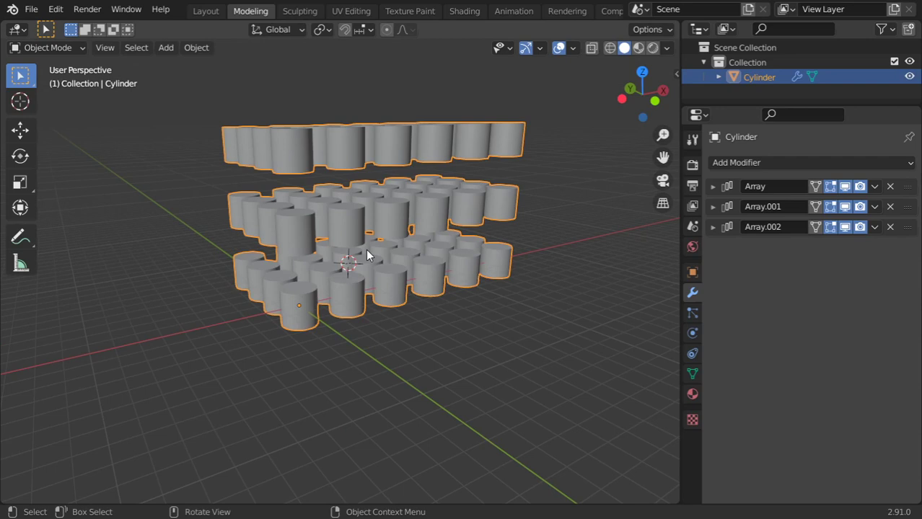
key("x")
left_click(635, 238)
key("shift+a")
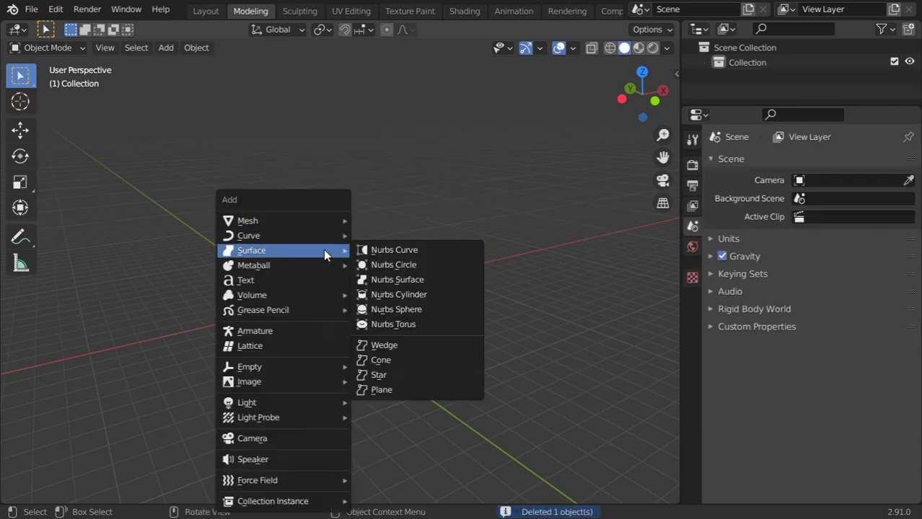
key("Escape")
key("shift+a")
mouse_move(322, 219)
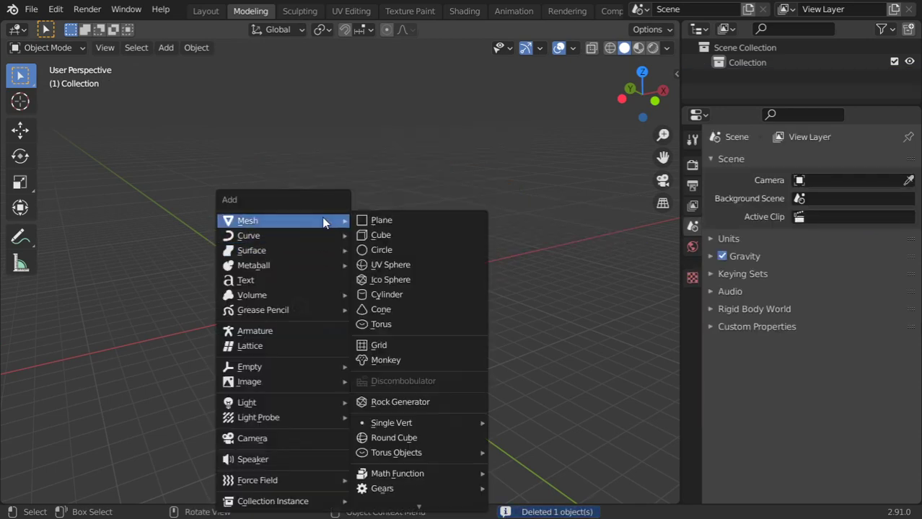
left_click(380, 238)
Add a Bevel modifier to the cube with 6 segments and about 0.21 m amount.
left_click(754, 163)
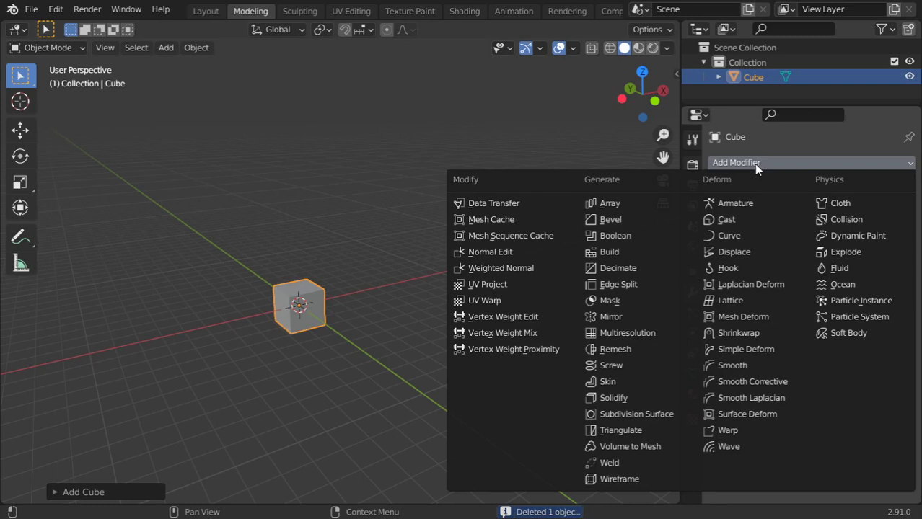
left_click(609, 219)
scroll(339, 302, "up", 5)
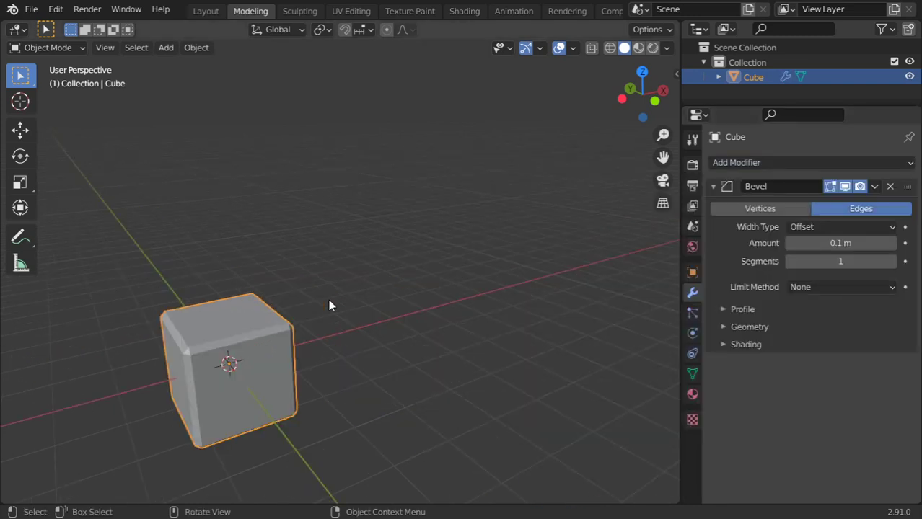
middle_click_drag(264, 341, 457, 290, "shift")
scroll(367, 311, "up", 3)
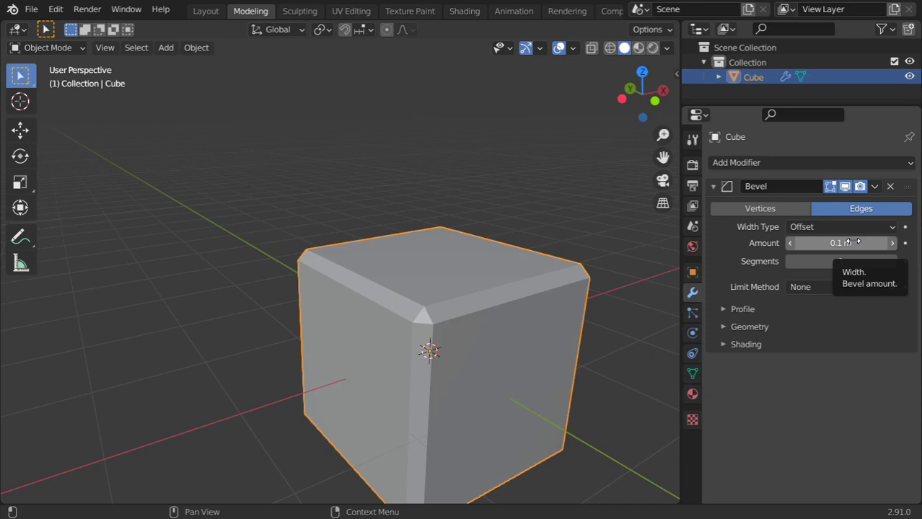
left_click_drag(830, 263, 891, 263)
left_click_drag(840, 243, 872, 243)
Review the Bevel's Geometry and Profile panels, then expand Shading to reveal Material Index.
left_click(750, 327)
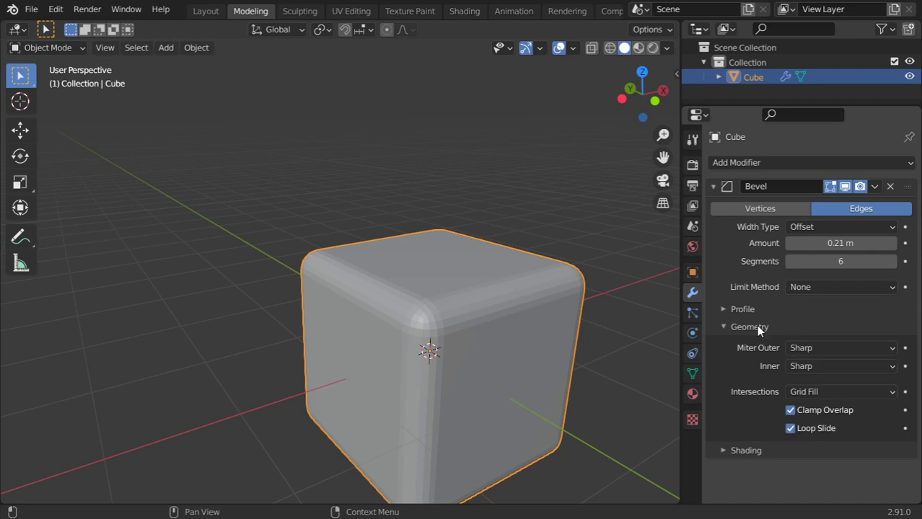
left_click(756, 327)
left_click(751, 308)
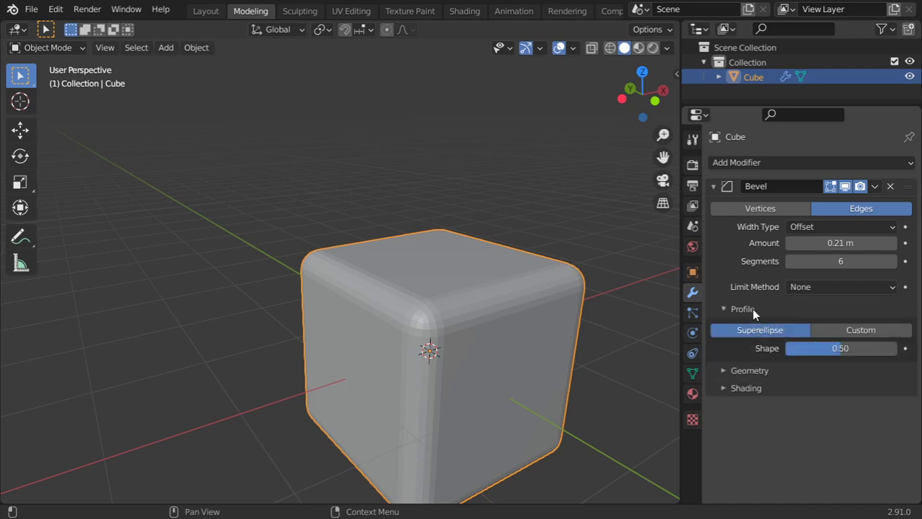
left_click(750, 309)
left_click(750, 344)
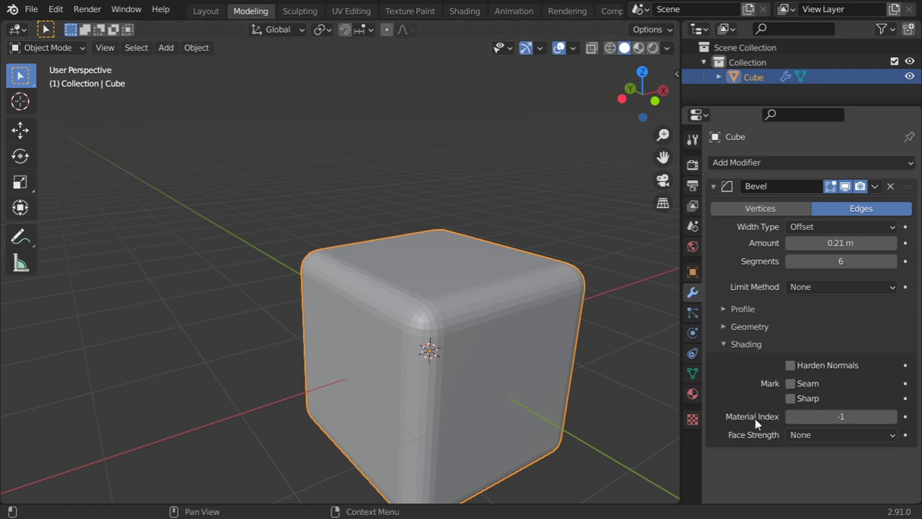
Create a new material on the cube named 'plastic'.
left_click(692, 393)
left_click(776, 225)
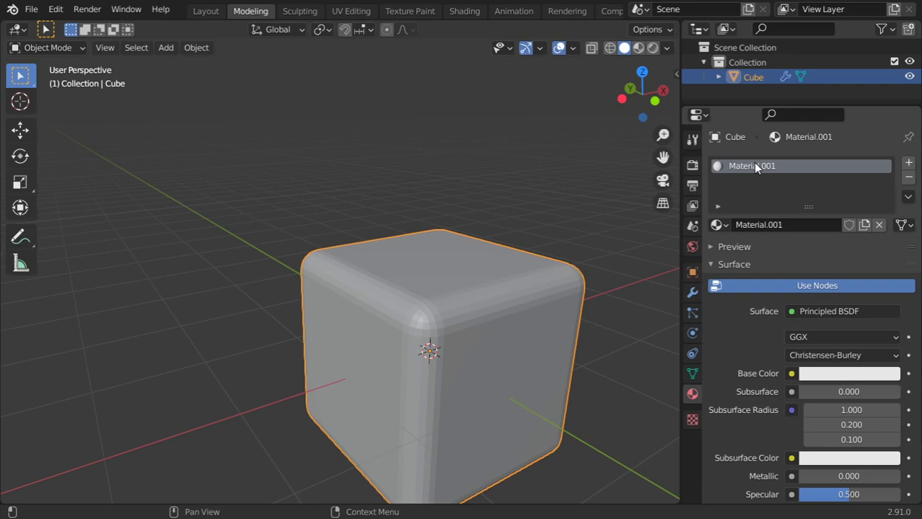
left_click(770, 227)
type("pla")
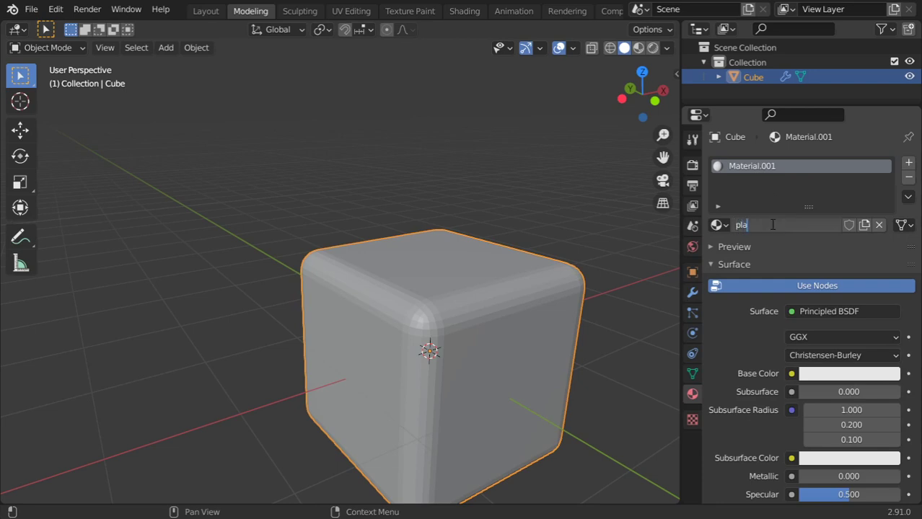
type("stic")
key("Return")
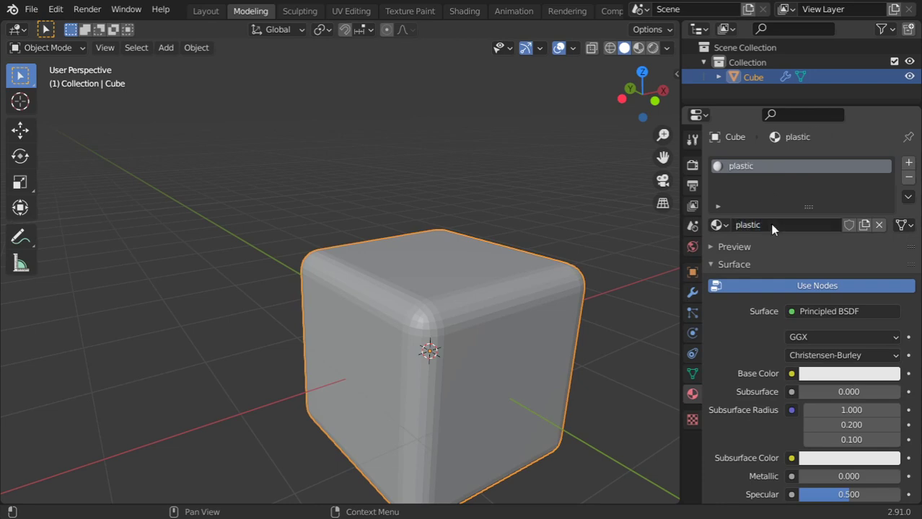
Set the plastic material's viewport display colour to crimson red.
scroll(778, 349, "down", 15)
scroll(778, 353, "down", 2)
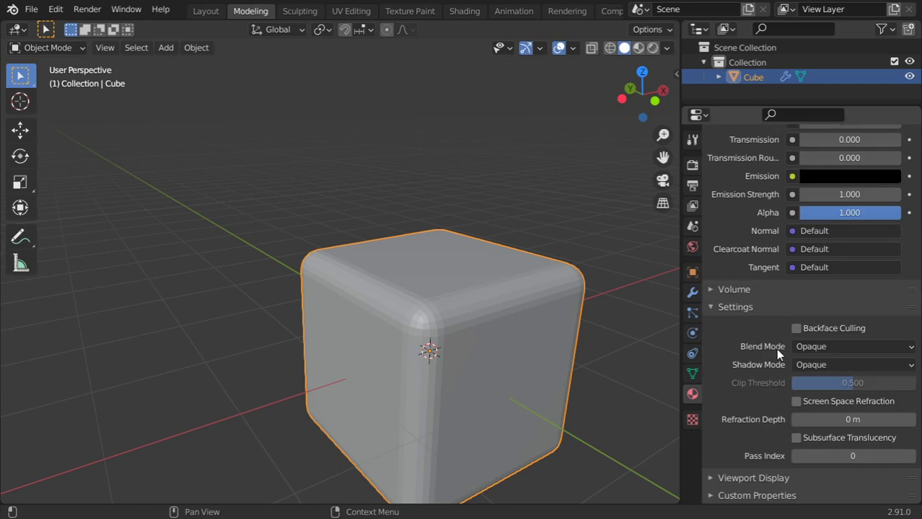
left_click(772, 476)
scroll(793, 455, "down", 2)
left_click(825, 440)
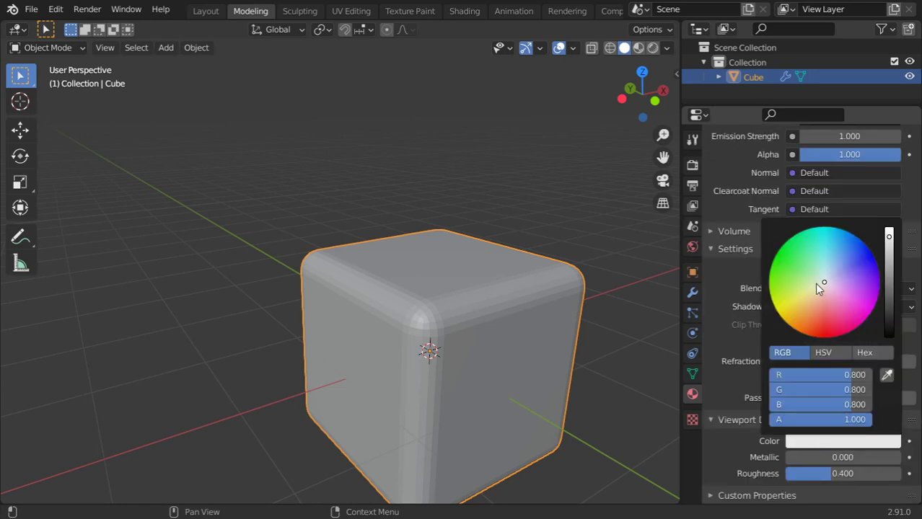
left_click_drag(819, 284, 838, 333)
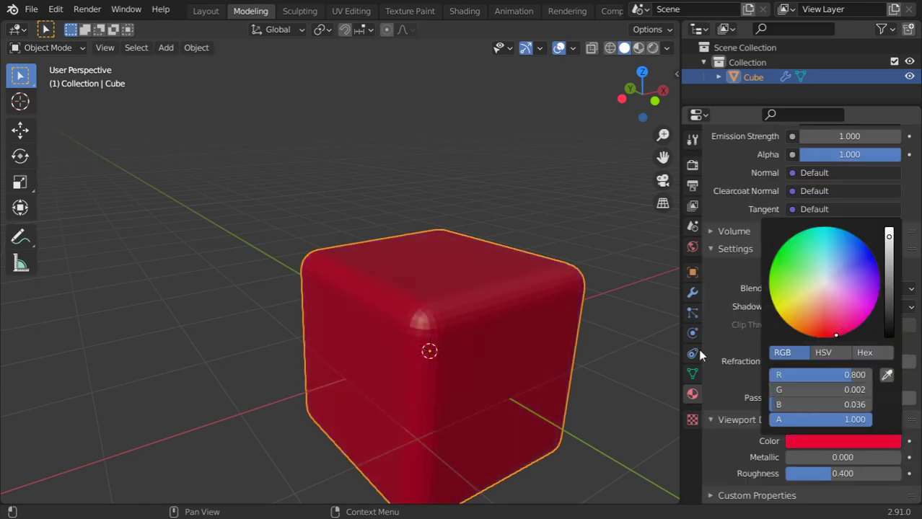
Add a second material slot with a new 'metal' material whose viewport colour is blue.
scroll(723, 375, "up", 20)
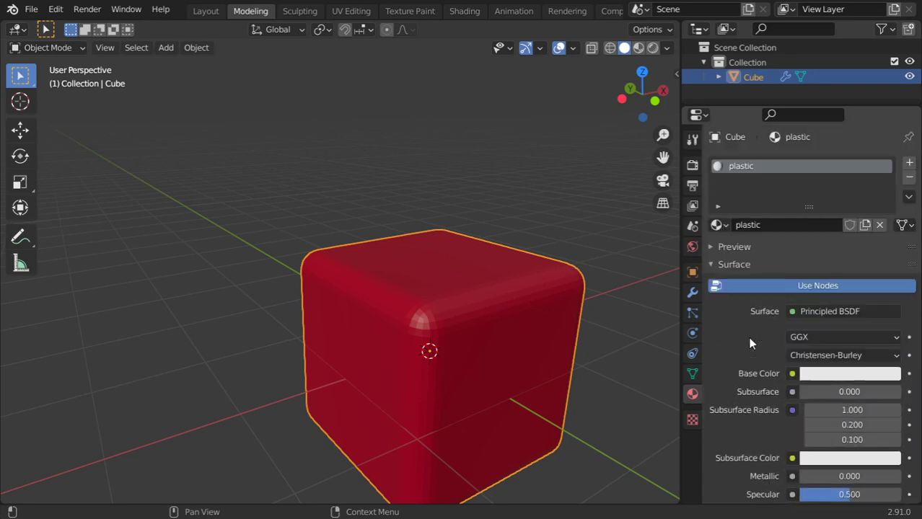
left_click(909, 163)
left_click(762, 252)
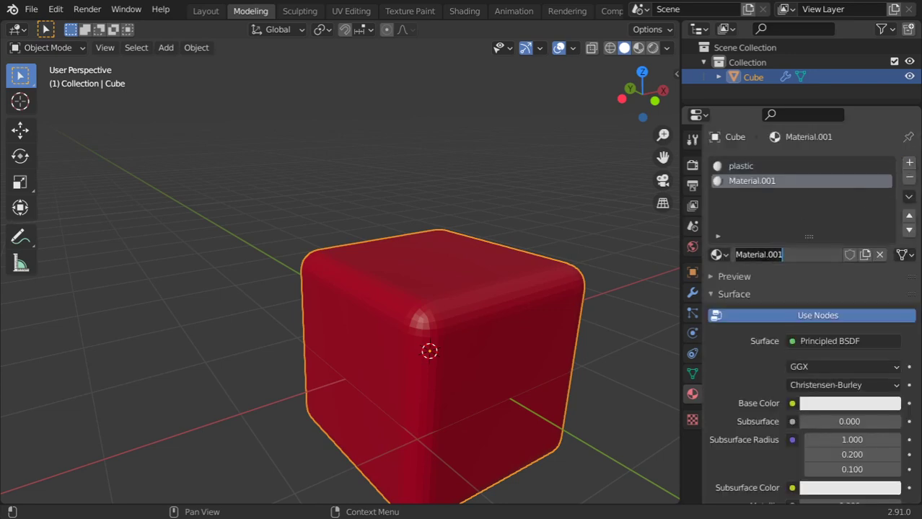
type("metal")
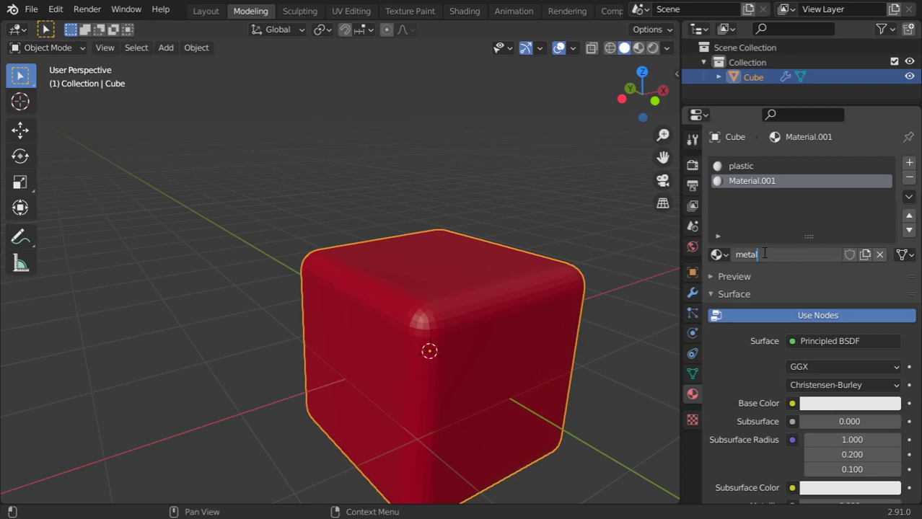
key("Return")
scroll(788, 327, "down", 15)
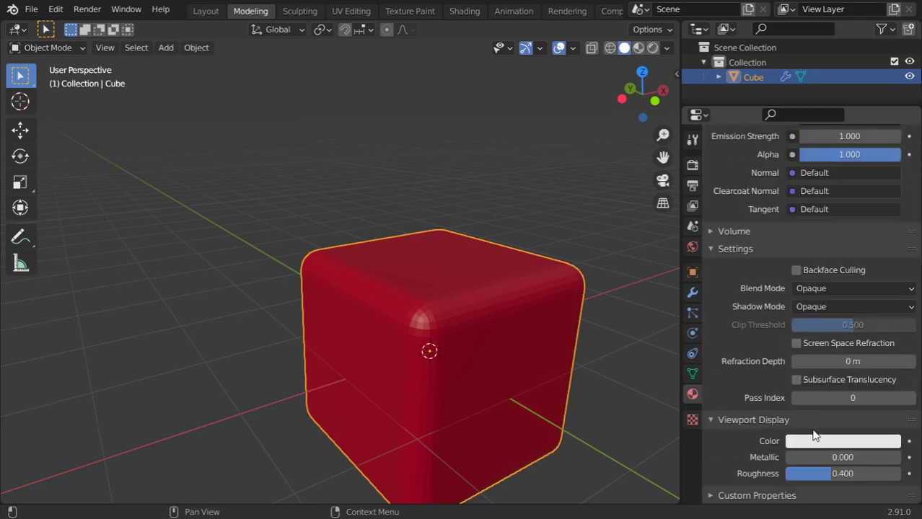
left_click(822, 443)
left_click_drag(850, 285, 864, 251)
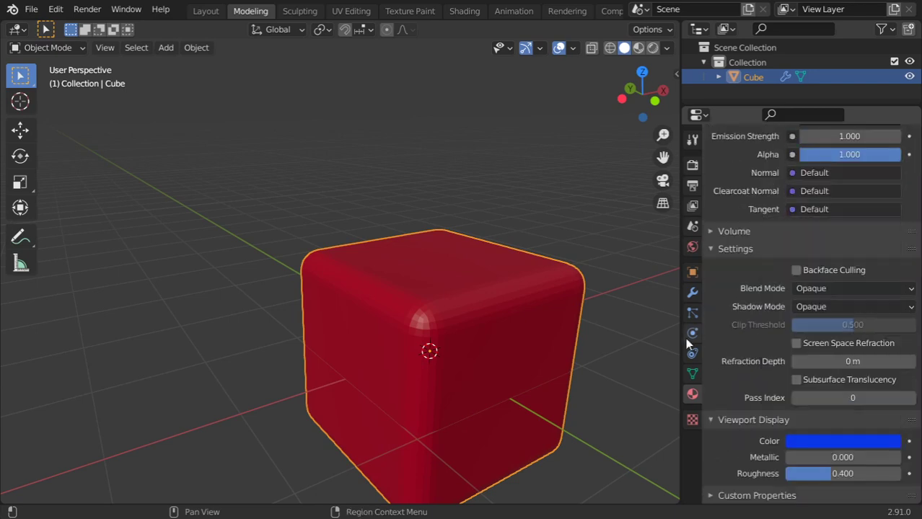
Set the Bevel's Material Index to 1 for blue edges and reduce the bevel amount.
left_click(691, 292)
left_click(892, 418)
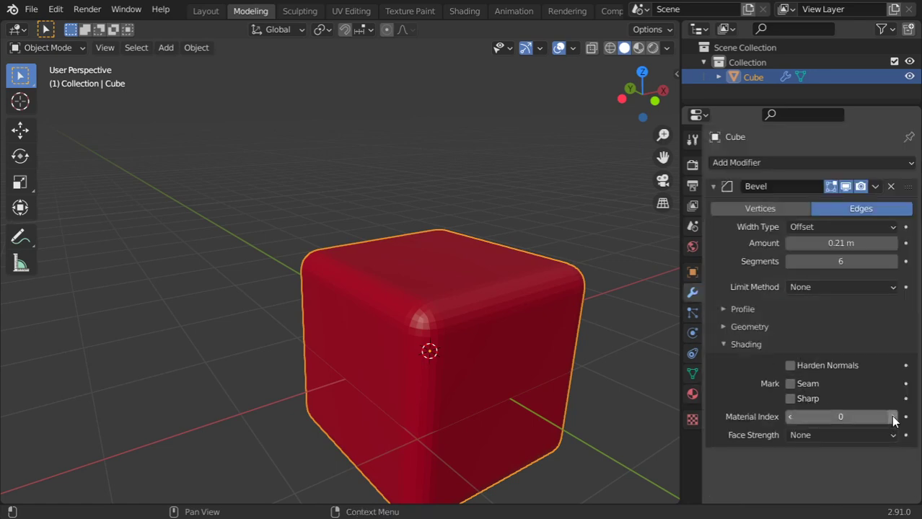
left_click(892, 419)
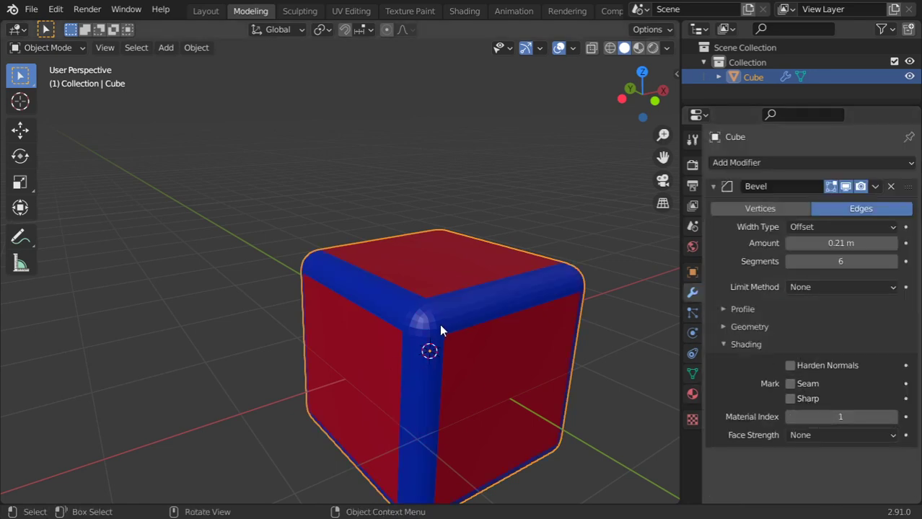
scroll(478, 310, "up", 2)
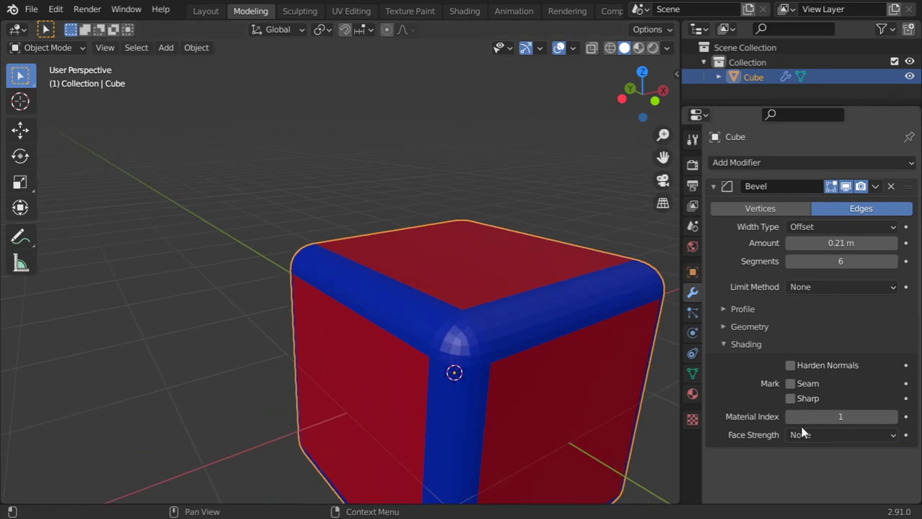
left_click_drag(840, 243, 796, 243)
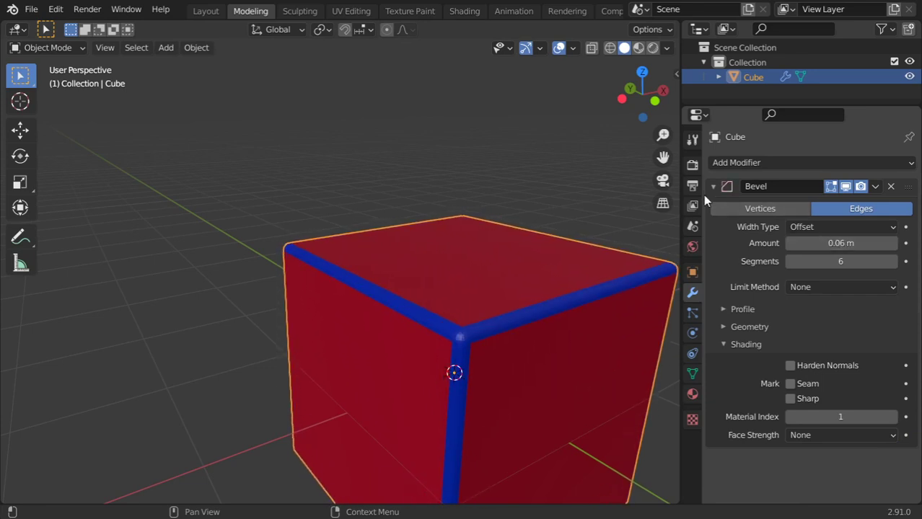
Remove the Bevel modifier, leaving a plain sharp-edged red cube.
scroll(500, 292, "down", 5)
middle_click_drag(334, 312, 420, 284)
scroll(420, 284, "up", 3)
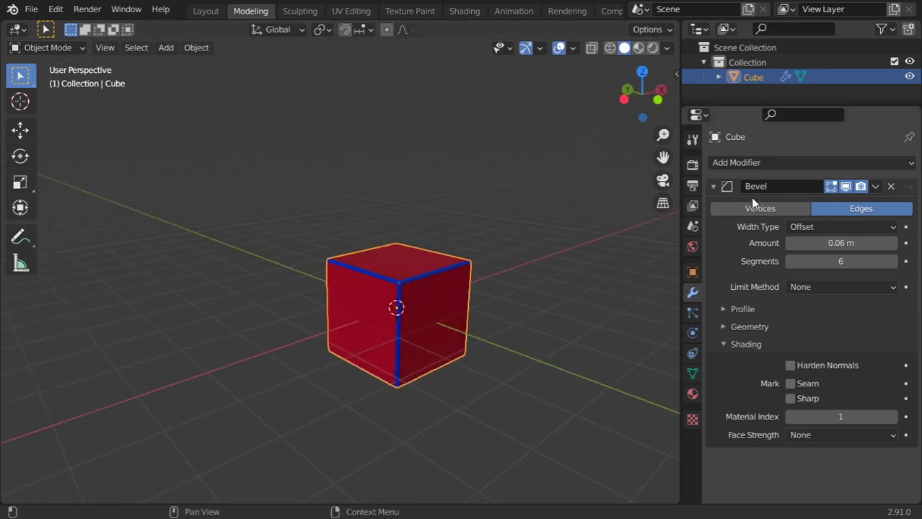
left_click(890, 186)
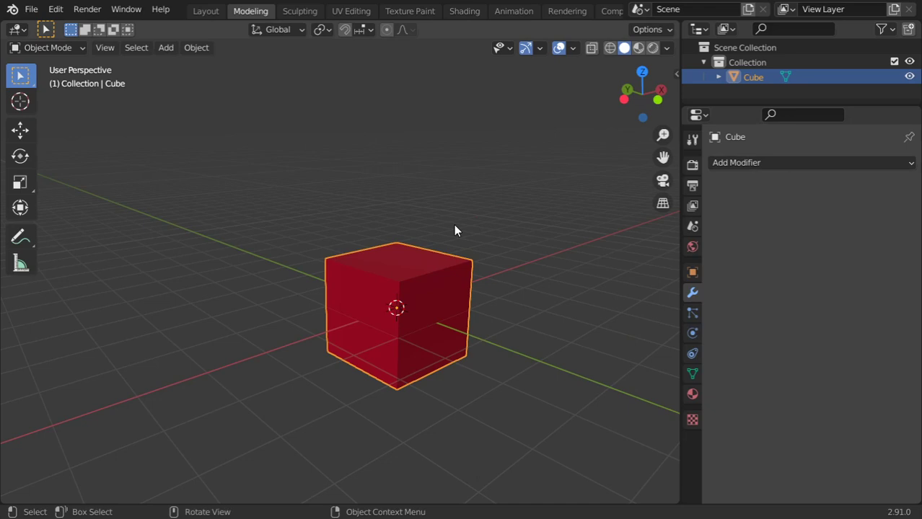
Add a cylinder and raise it along Z above the cube.
left_click(800, 164)
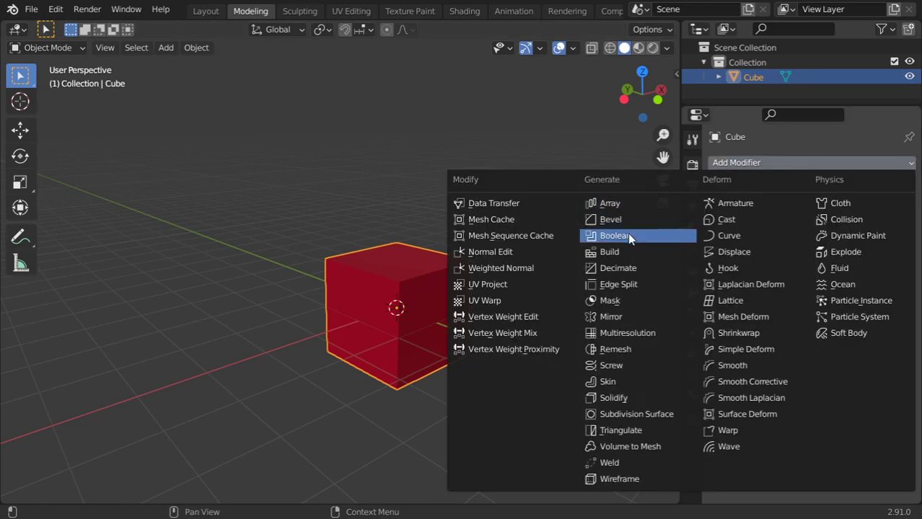
key("Escape")
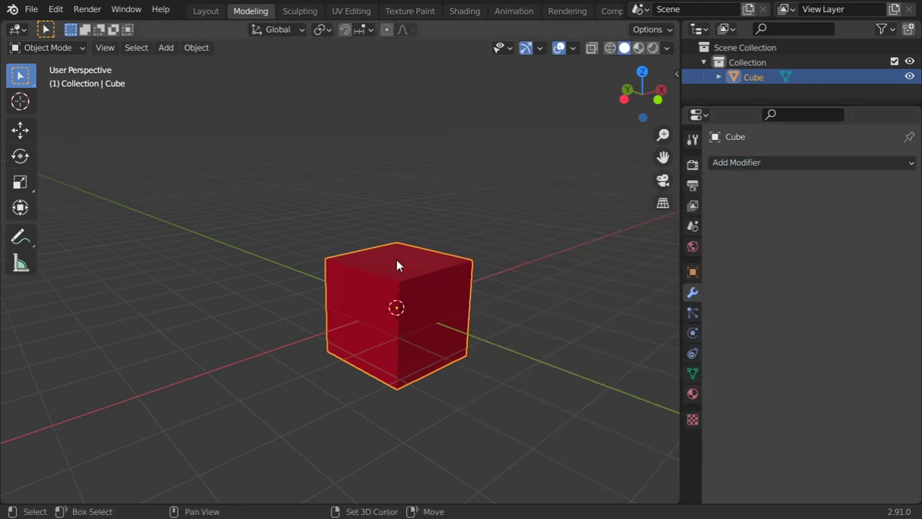
key("shift+a")
mouse_move(398, 217)
left_click(459, 295)
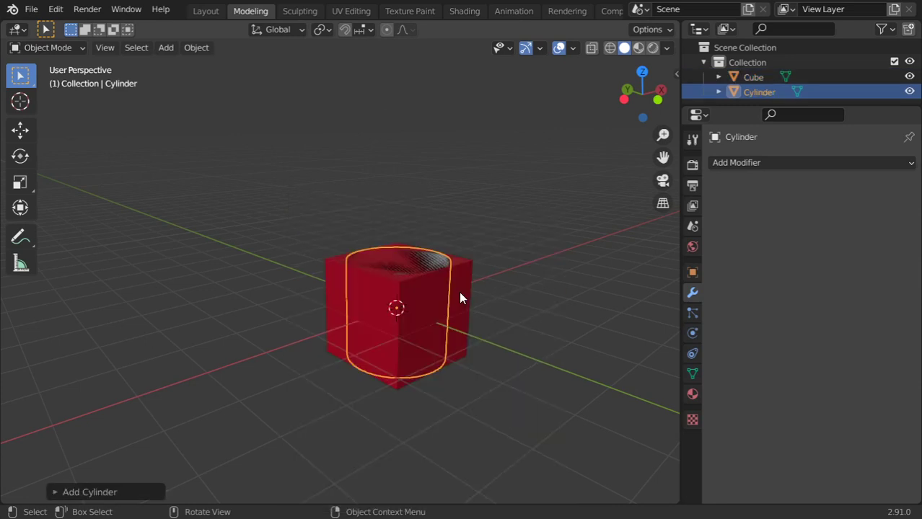
key("g")
key("z")
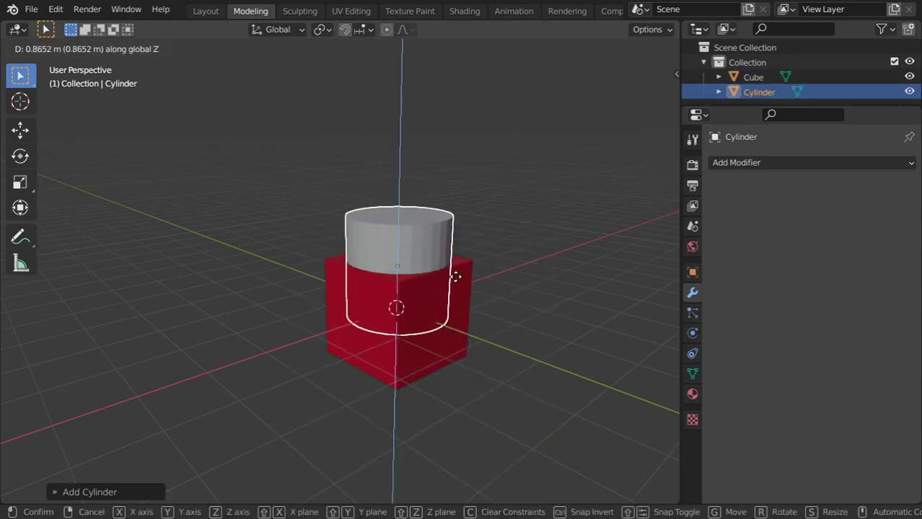
left_click(455, 274)
Give the cube a Boolean modifier using the cylinder as its cutting object.
left_click(466, 267)
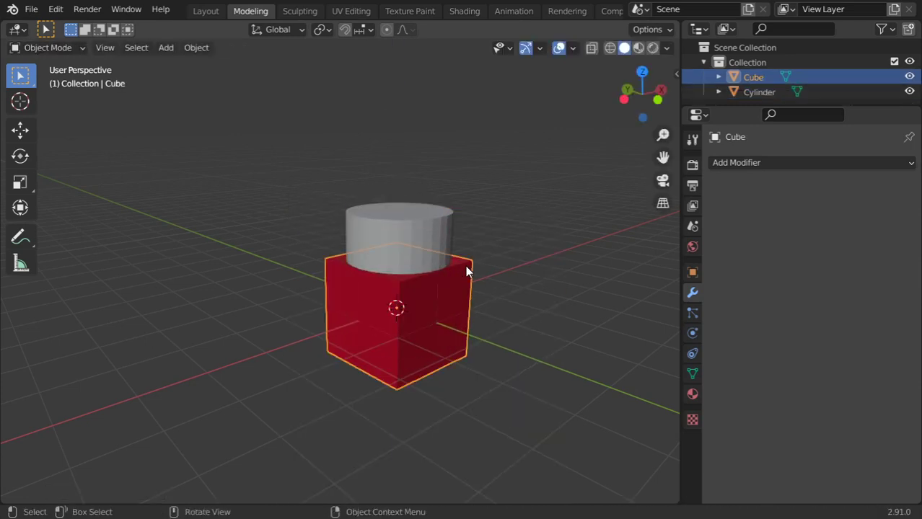
left_click(750, 166)
left_click(645, 235)
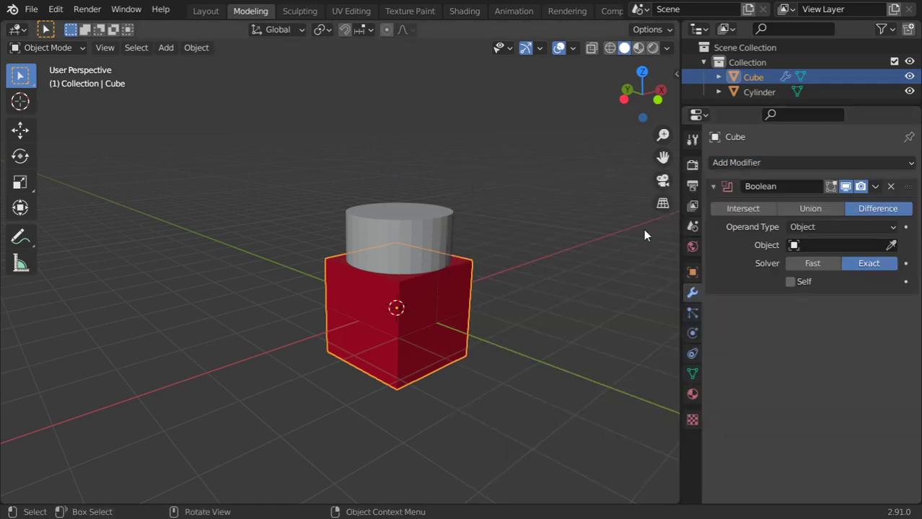
left_click(874, 245)
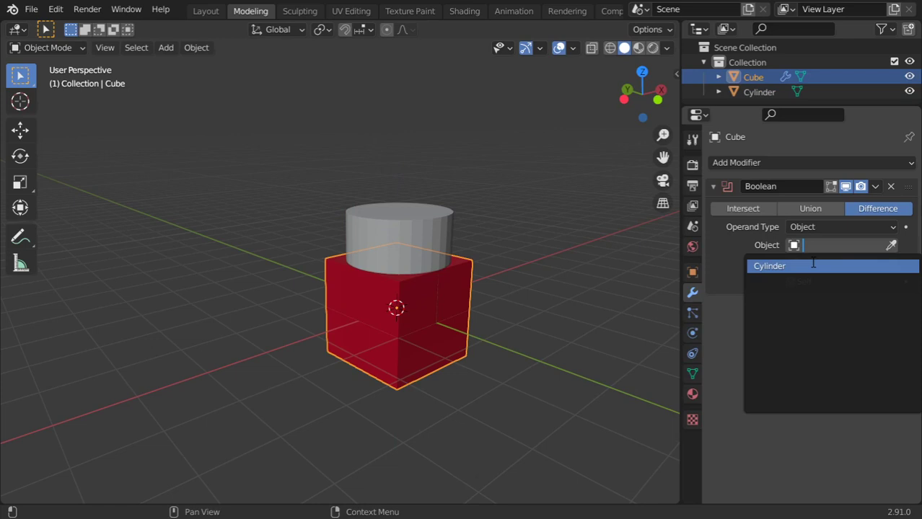
key("Escape")
left_click(891, 245)
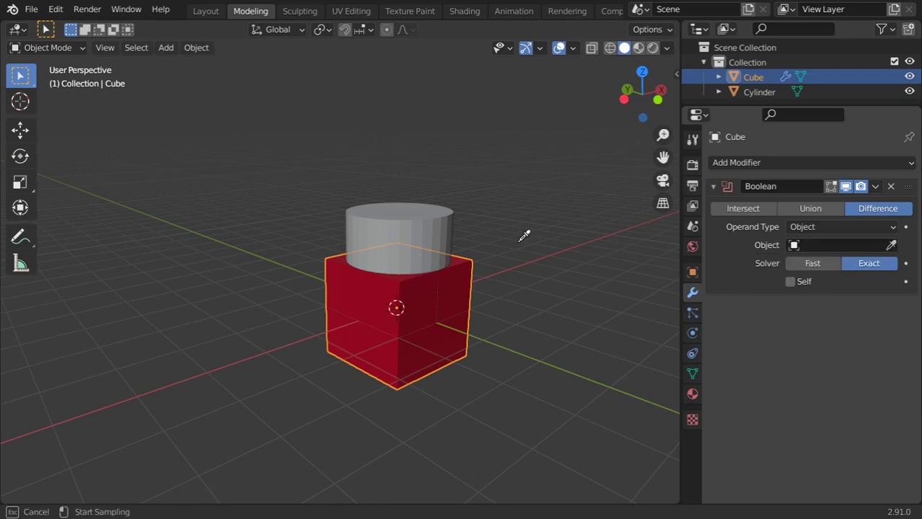
left_click(440, 214)
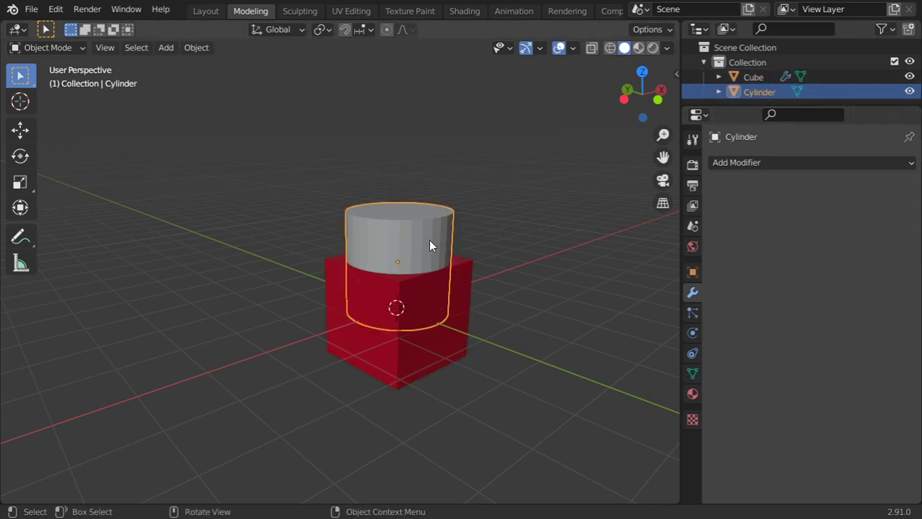
Apply the Boolean cut in wireframe view, hide the cylinder, and return to solid shading.
key("z")
left_click(90, 240)
scroll(429, 275, "up", 5)
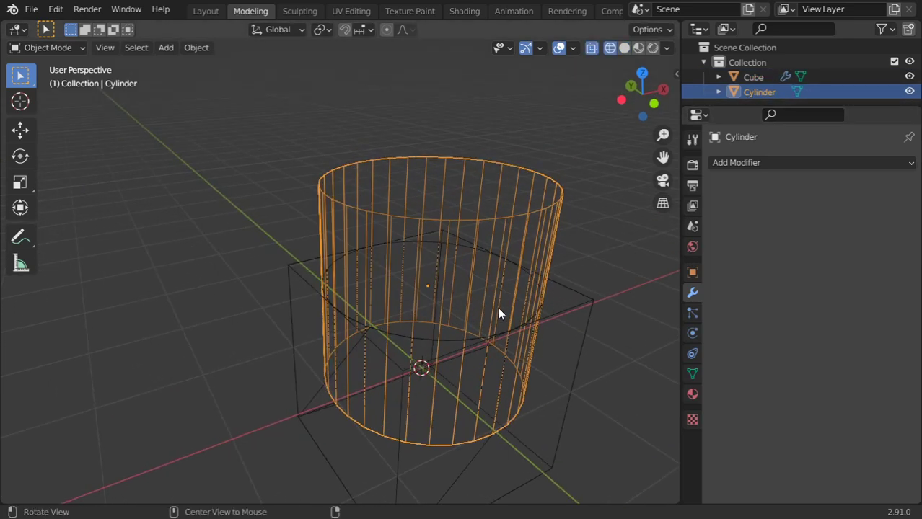
middle_click_drag(541, 336, 494, 336)
left_click(539, 269)
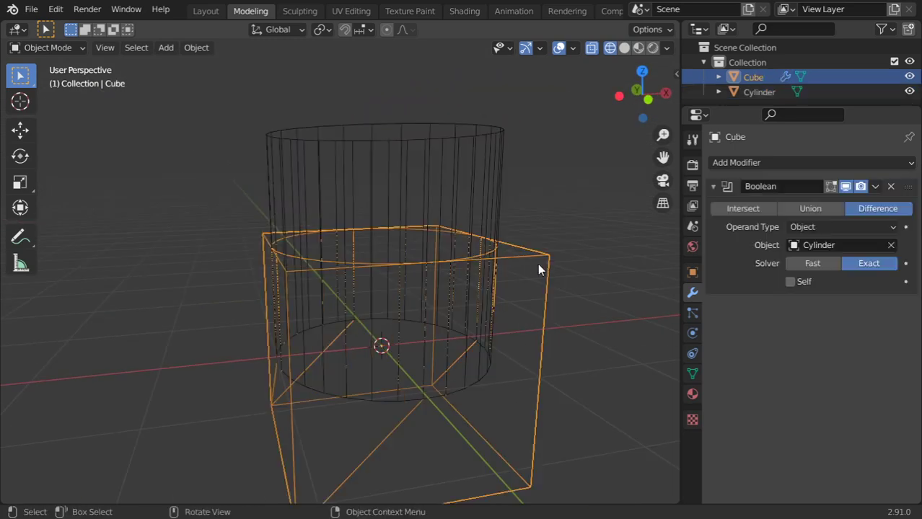
left_click(873, 186)
left_click(859, 200)
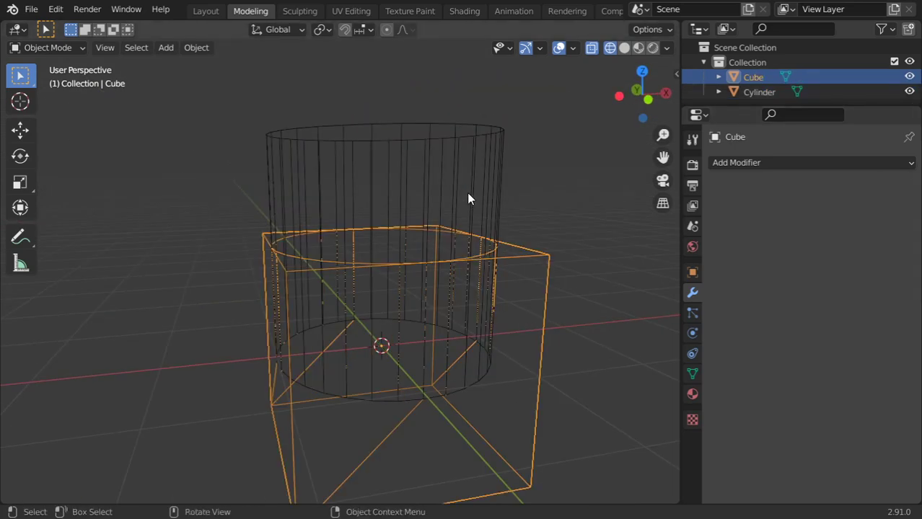
left_click(467, 198)
key("h")
mouse_move(466, 220)
middle_mouse_down()
mouse_move(496, 263)
mouse_move(460, 240)
mouse_move(468, 289)
mouse_move(531, 269)
mouse_move(454, 268)
mouse_move(491, 264)
mouse_move(457, 220)
middle_mouse_up()
key("shift+z")
scroll(480, 265, "down", 2)
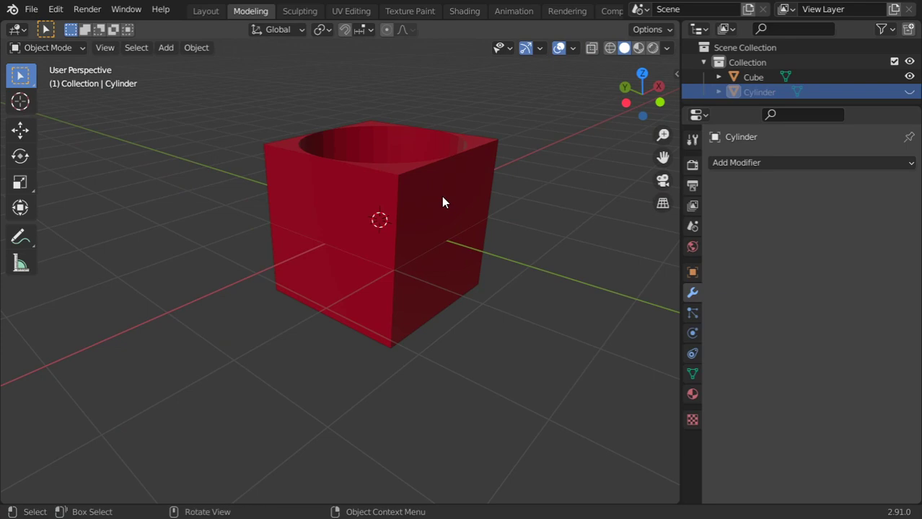
Unhide the Cylinder with Alt+H and scale it down to about 0.59.
left_click(398, 171)
key("alt+h")
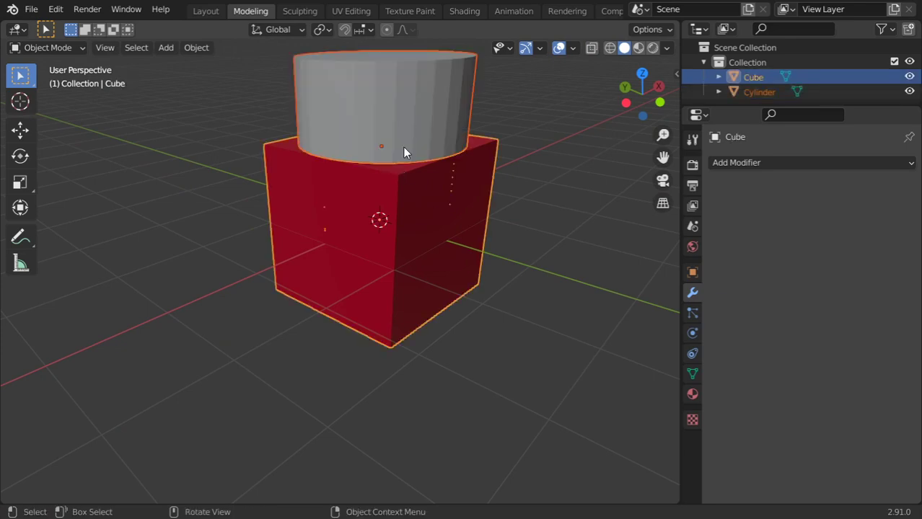
left_click(408, 132)
scroll(405, 171, "down", 5)
key("s")
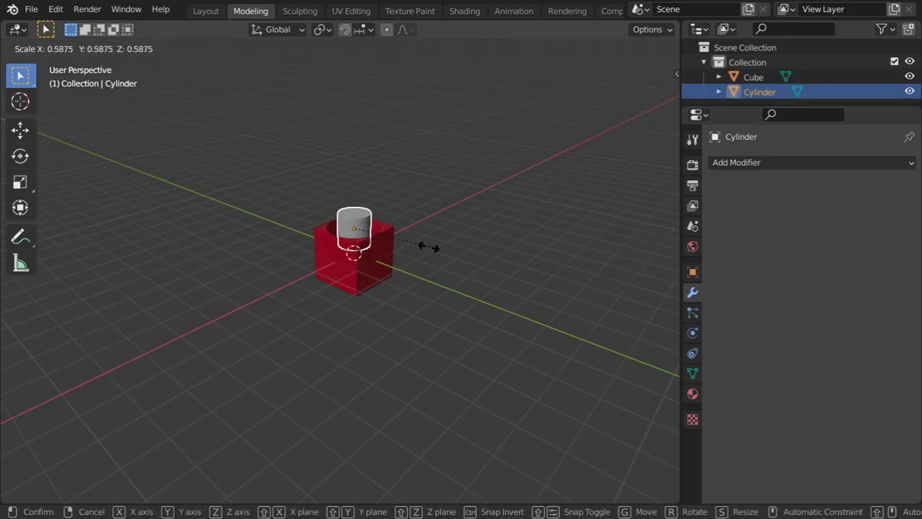
left_click(424, 247)
Move the cylinder along Y beside the cube and rotate it 90° on X.
key("g")
key("y")
left_click(466, 279)
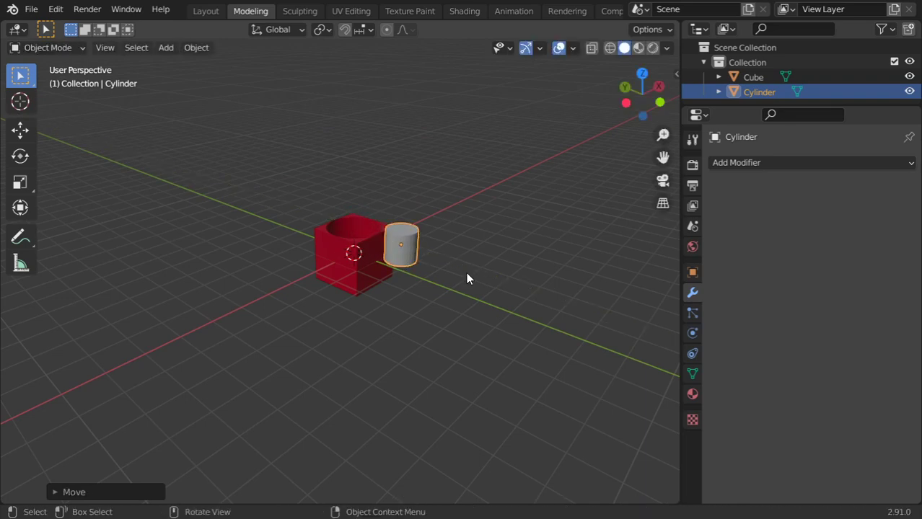
type("rx90")
key("Return")
In Right Ortho view, push the cylinder flush against the cube's side, then select both.
middle_click_drag(466, 272, 467, 243)
scroll(566, 173, "up", 4)
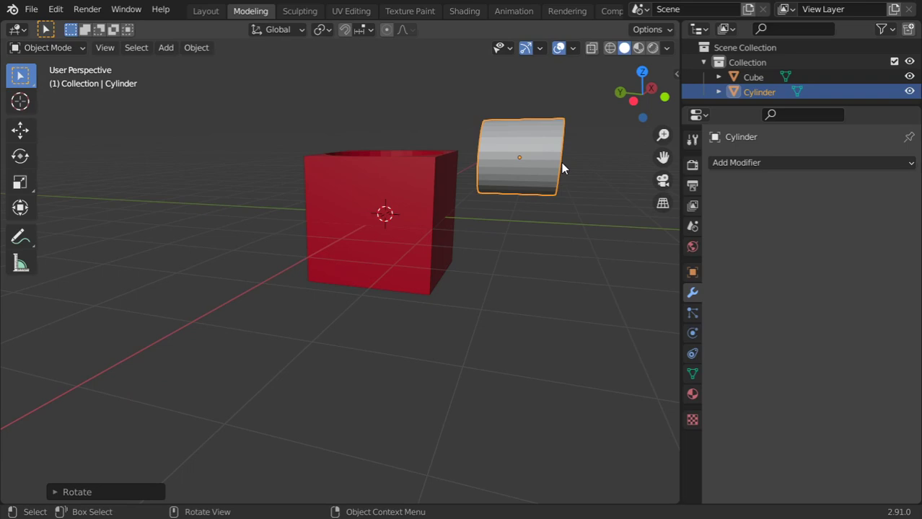
key("KP_1")
key("KP_3")
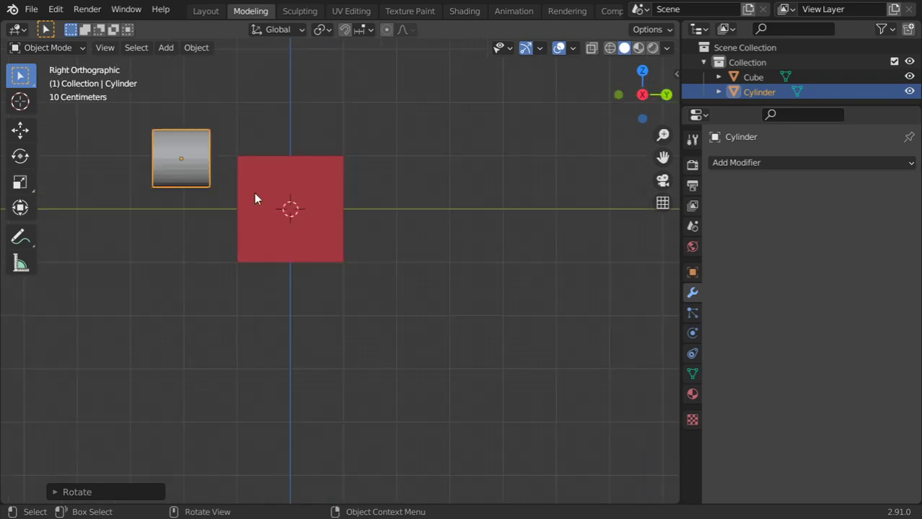
key("g")
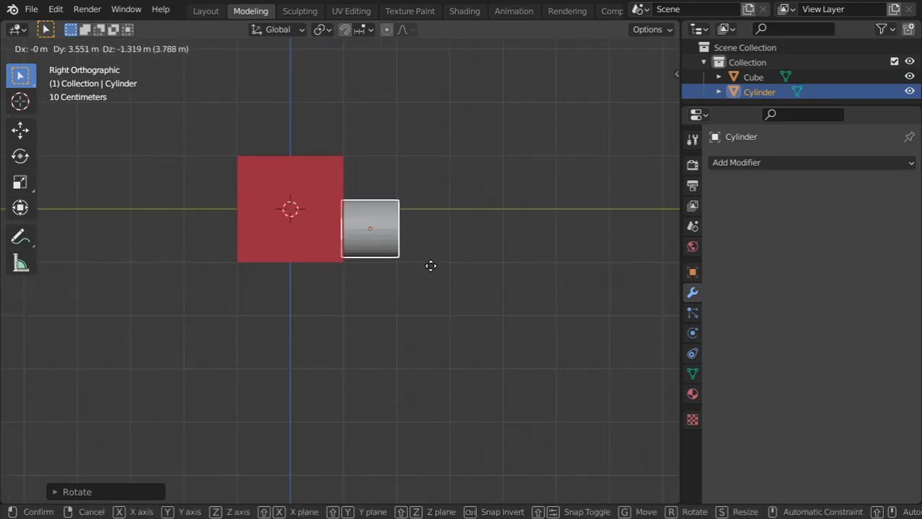
left_click(432, 271)
scroll(431, 271, "up", 3)
middle_click_drag(431, 268, 353, 216)
left_click(364, 134)
left_click(412, 199, "shift")
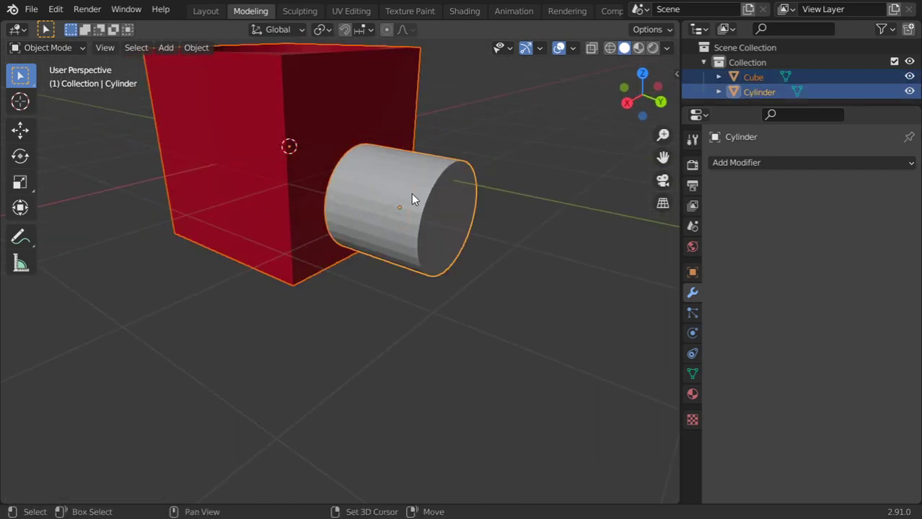
Give the Cube a Boolean modifier set to Union with Object Cylinder.
left_click(639, 209)
left_click(339, 123)
left_click(774, 162)
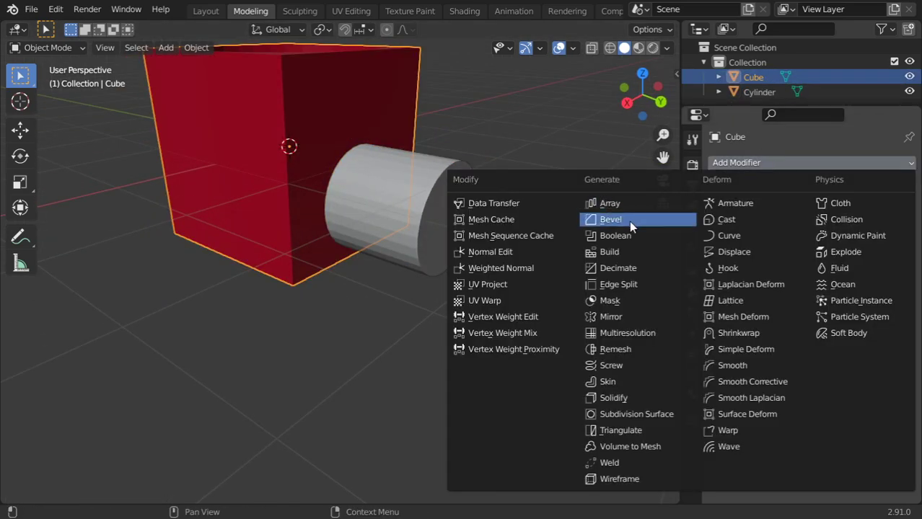
left_click(629, 234)
left_click(804, 211)
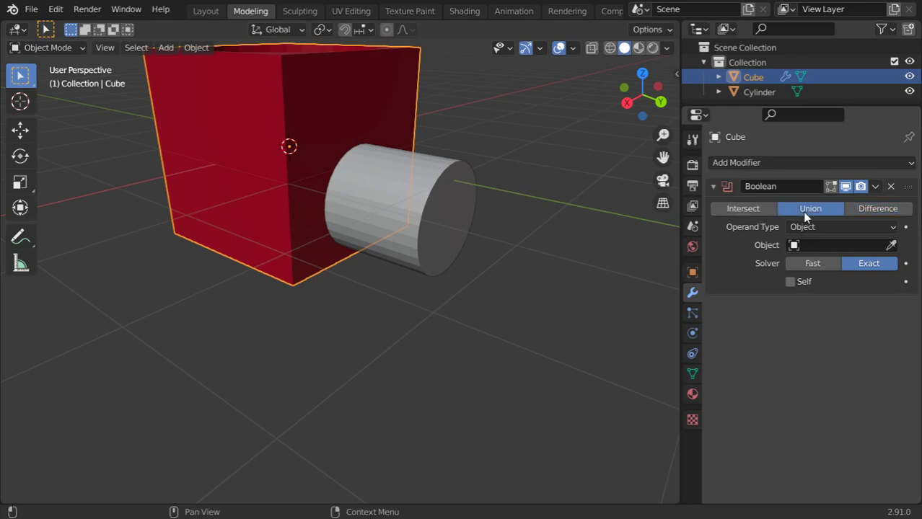
left_click(836, 245)
left_click(811, 264)
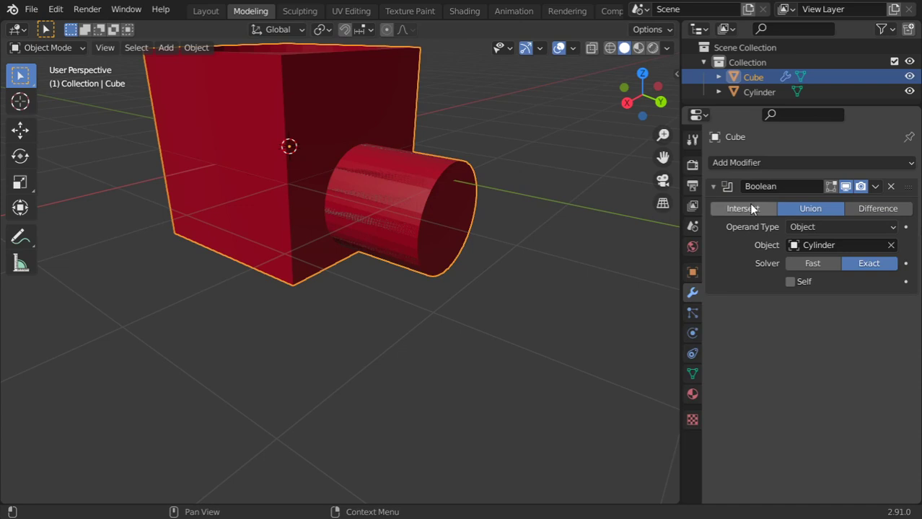
Reposition the cylinder along Y to adjust how the peg sits in the cube.
middle_click_drag(431, 224, 447, 180)
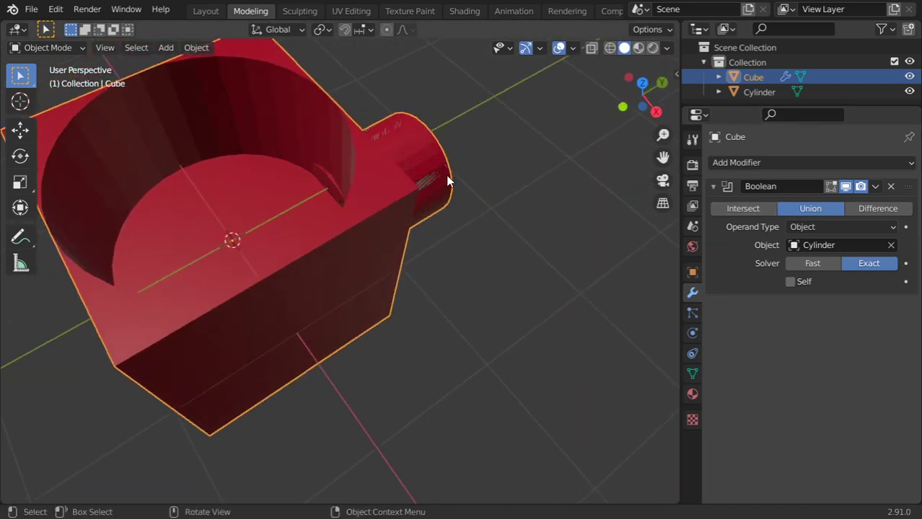
left_click(429, 219)
scroll(429, 220, "up", 3)
scroll(429, 219, "down", 2)
key("g")
key("z")
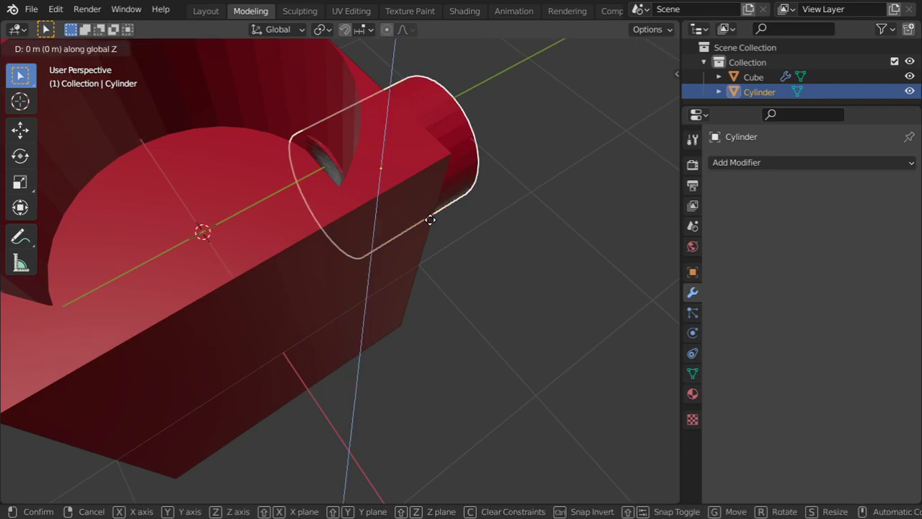
key("Escape")
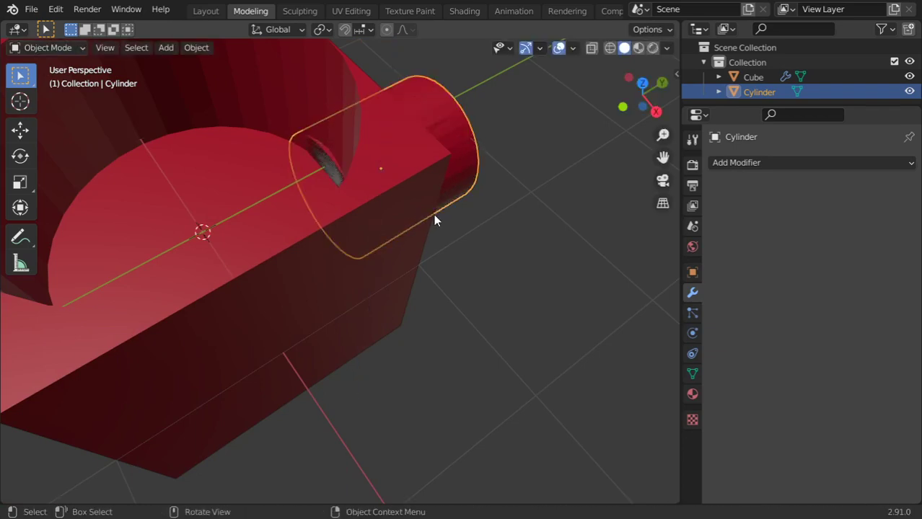
key("g")
key("y")
left_click(441, 235)
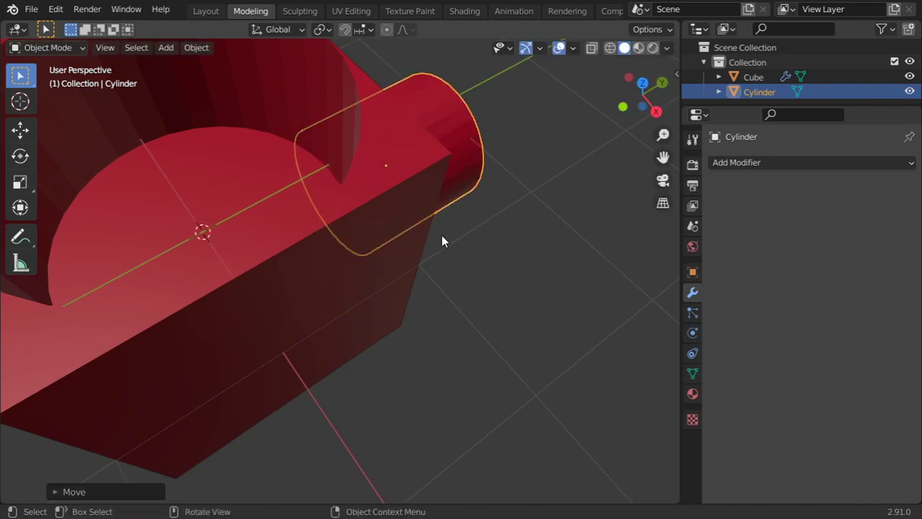
middle_click_drag(441, 234, 314, 180)
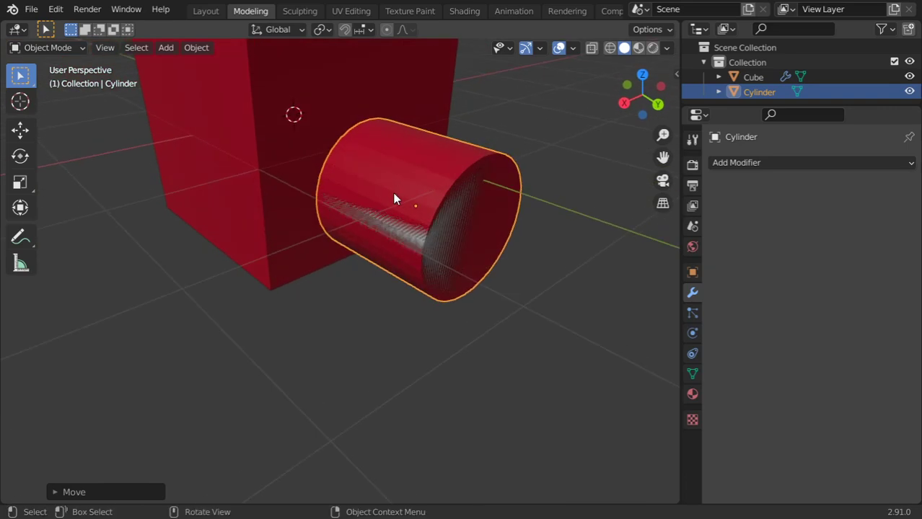
Apply the Boolean Union modifier on the cube.
key("Tab")
key("Tab")
scroll(370, 233, "down", 4)
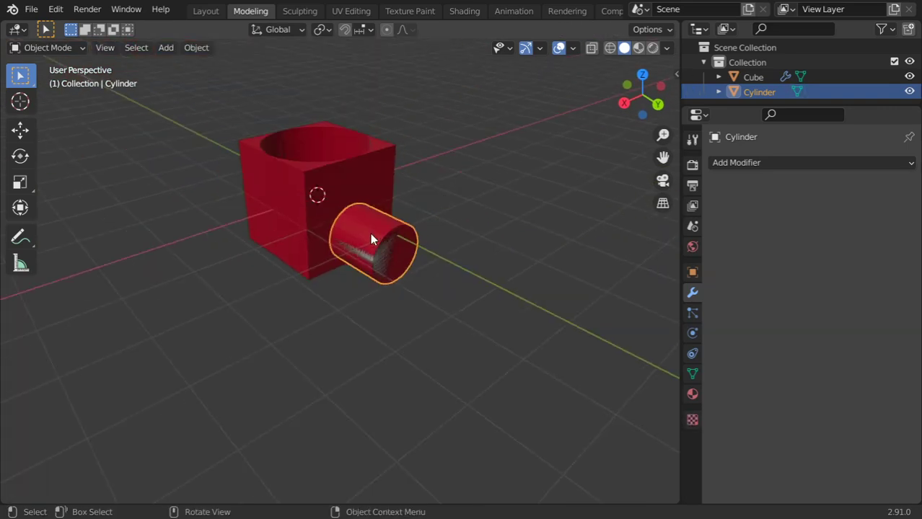
key("g")
key("Escape")
left_click(406, 158)
left_click(384, 151)
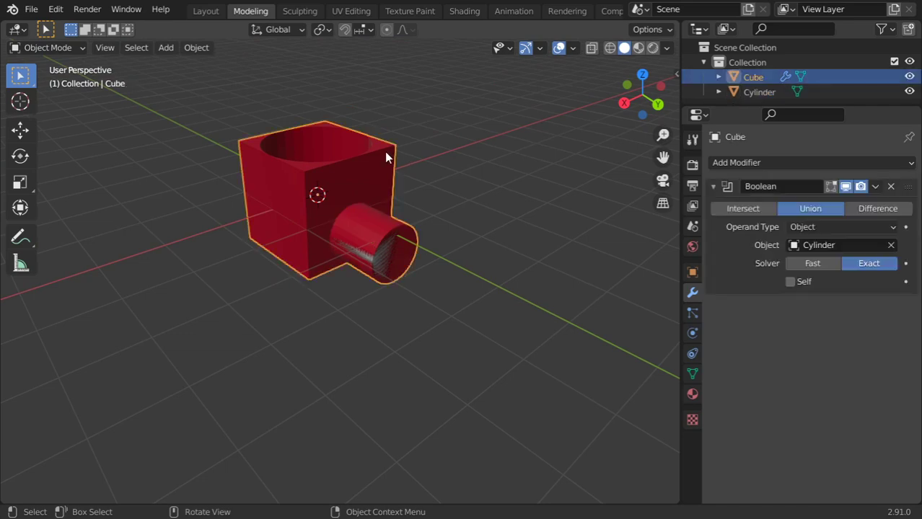
left_click(875, 187)
left_click(850, 199)
Move the Cylinder object aside and delete it.
left_click(361, 229)
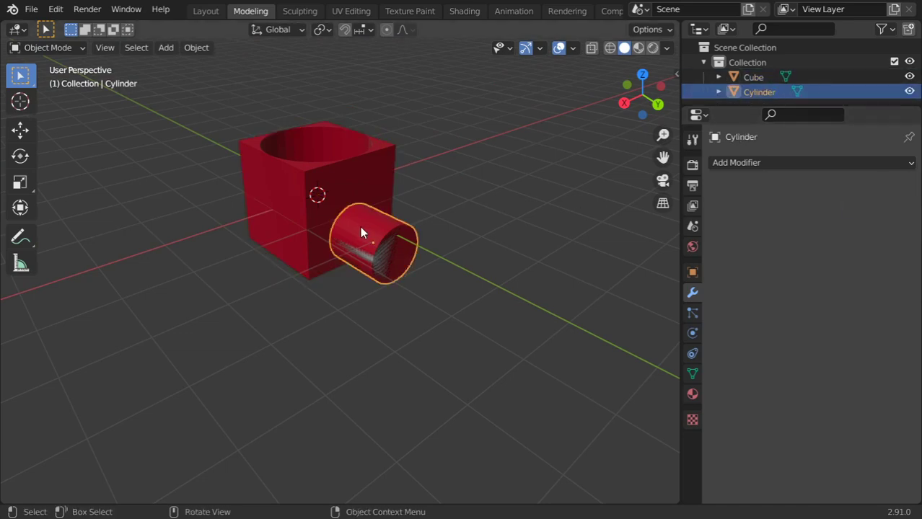
key("g")
left_click(522, 160)
key("x")
left_click(522, 160)
left_click(357, 227)
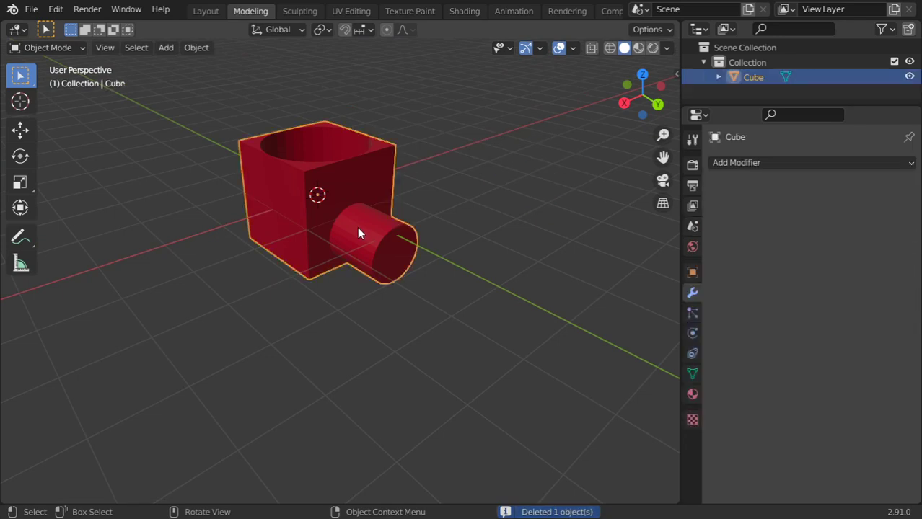
middle_click_drag(357, 227, 364, 208)
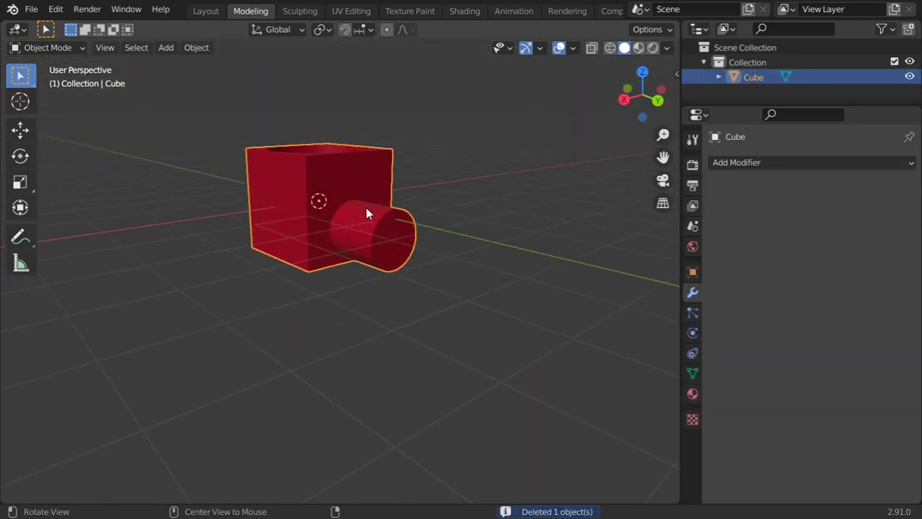
Delete the cube and add a UV Sphere.
scroll(365, 208, "down", 2)
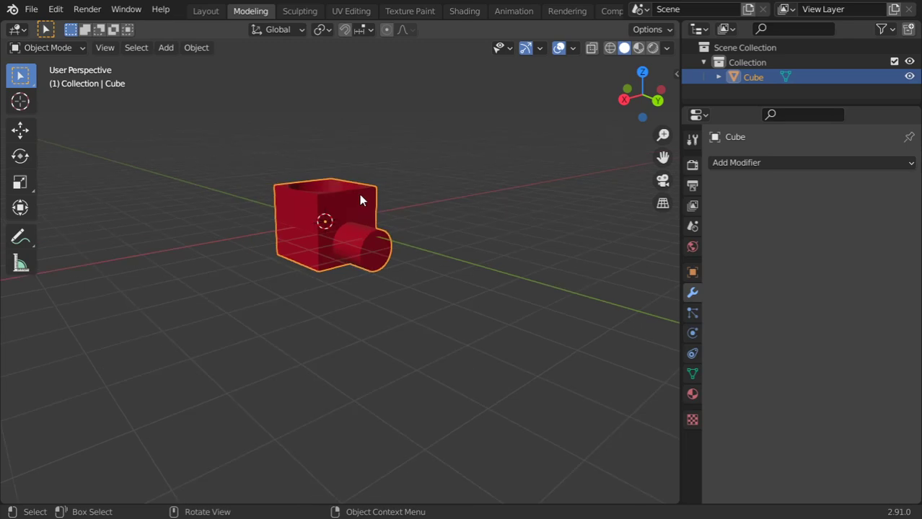
key("x")
left_click(359, 194)
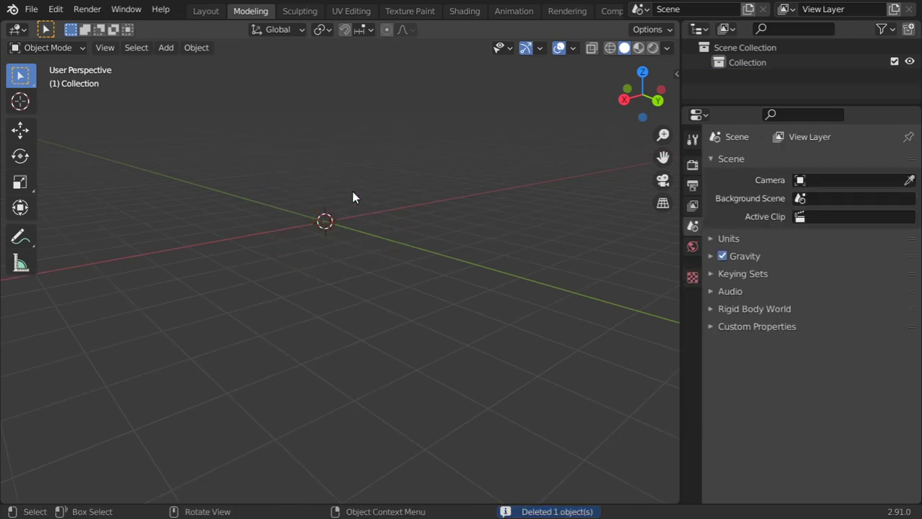
key("shift+a")
mouse_move(361, 189)
left_click(397, 230)
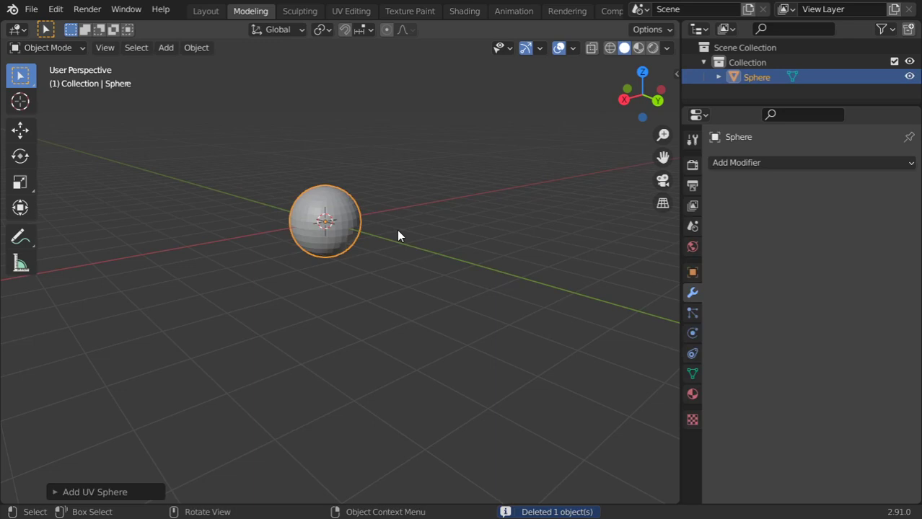
Duplicate the sphere and move the copy along X so it overlaps the original.
middle_click_drag(397, 236, 371, 234)
key("shift+d")
key("x")
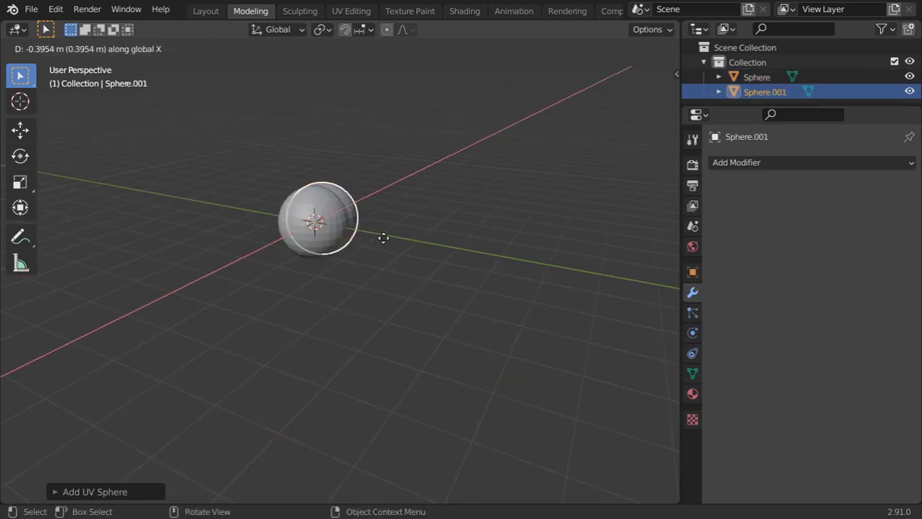
right_click(383, 238)
key("g")
key("x")
left_click(420, 253)
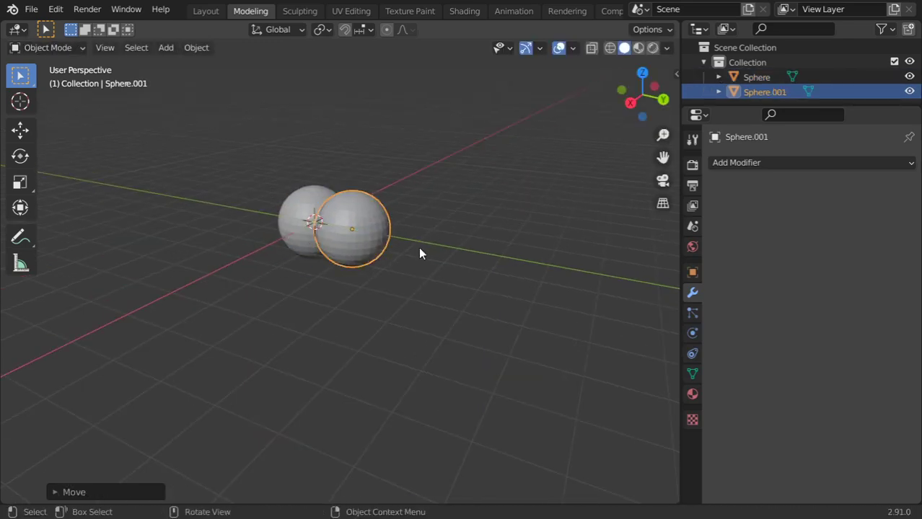
middle_click_drag(420, 253, 403, 274)
scroll(362, 255, "up", 3)
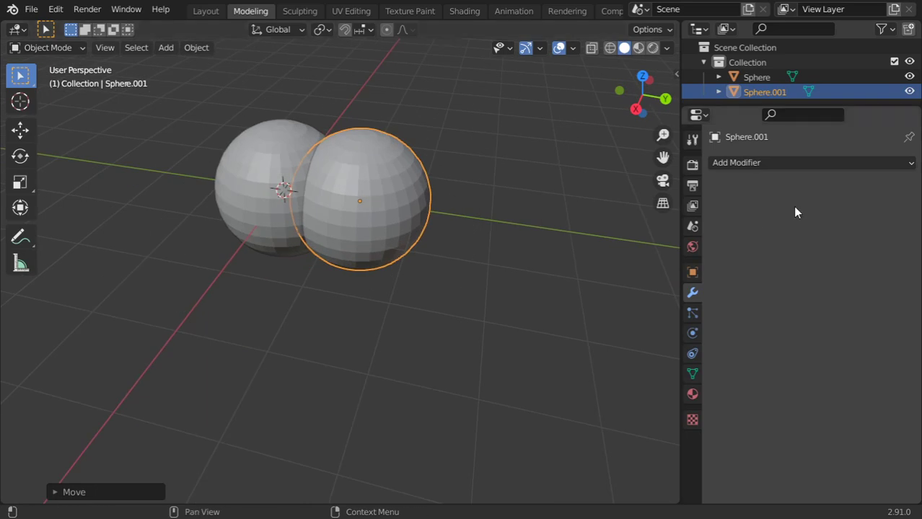
Apply a Boolean Intersect modifier on Sphere.001 with Object Sphere.
left_click(785, 163)
left_click(626, 232)
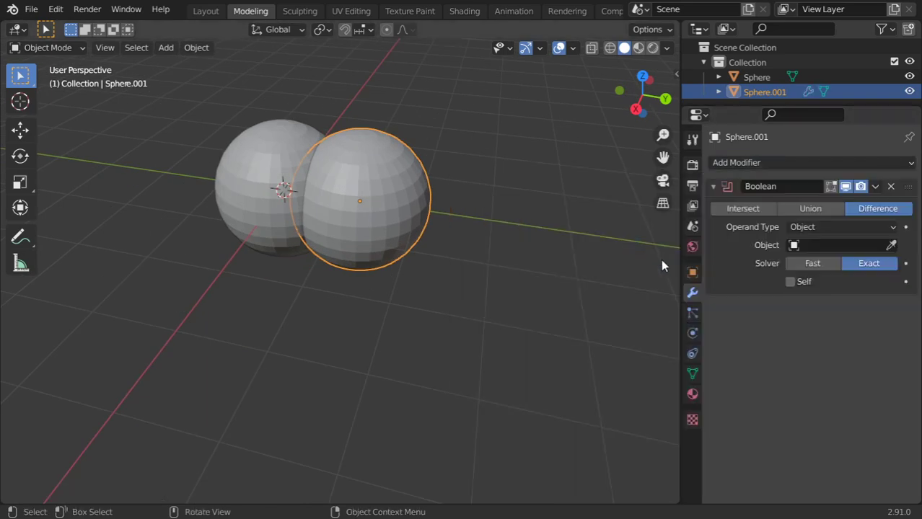
left_click(837, 245)
left_click(794, 265)
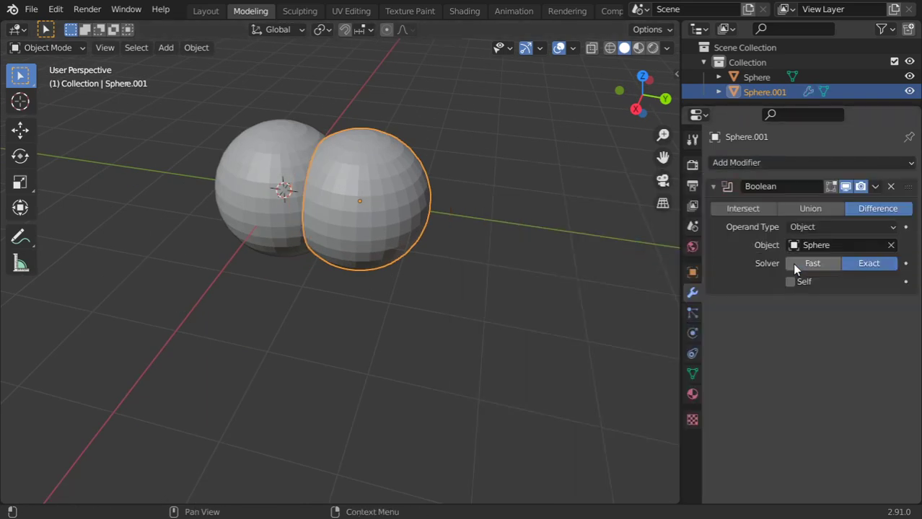
left_click(765, 209)
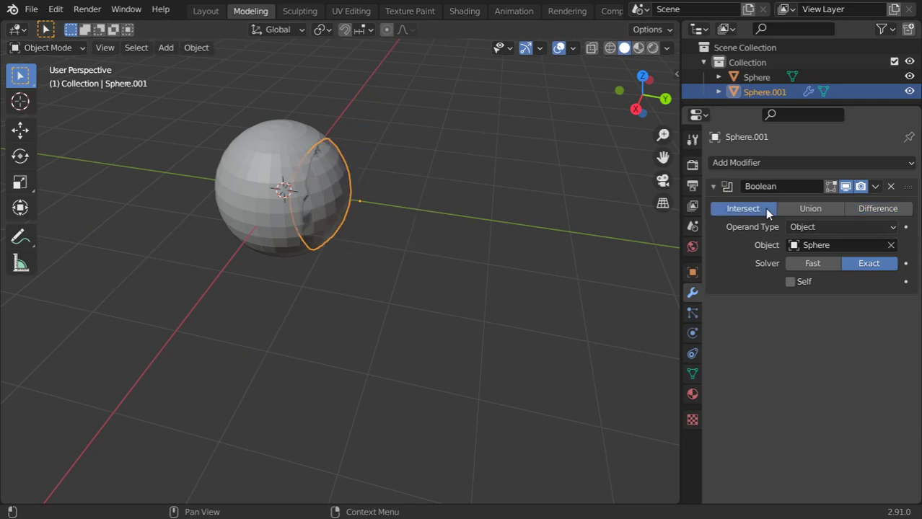
left_click(873, 187)
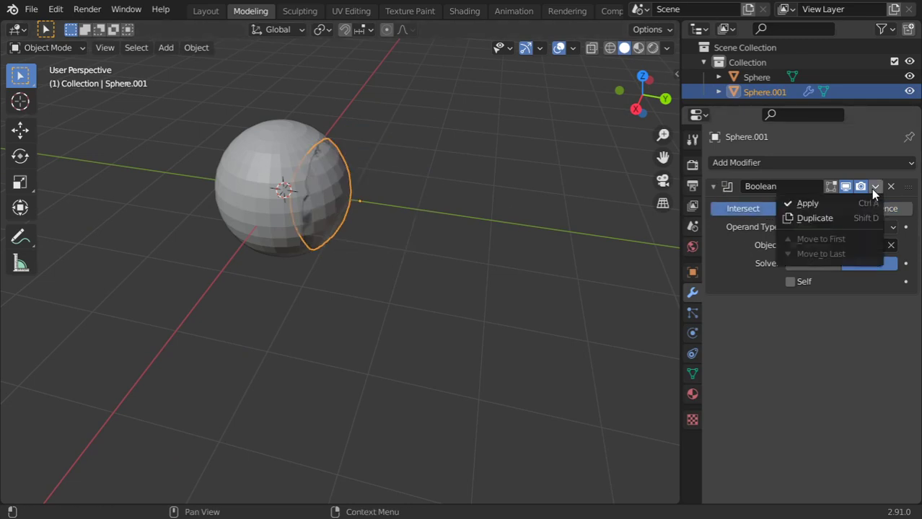
left_click(802, 204)
Delete the original Sphere, leaving Sphere.001 selected.
left_click(281, 195)
key("x")
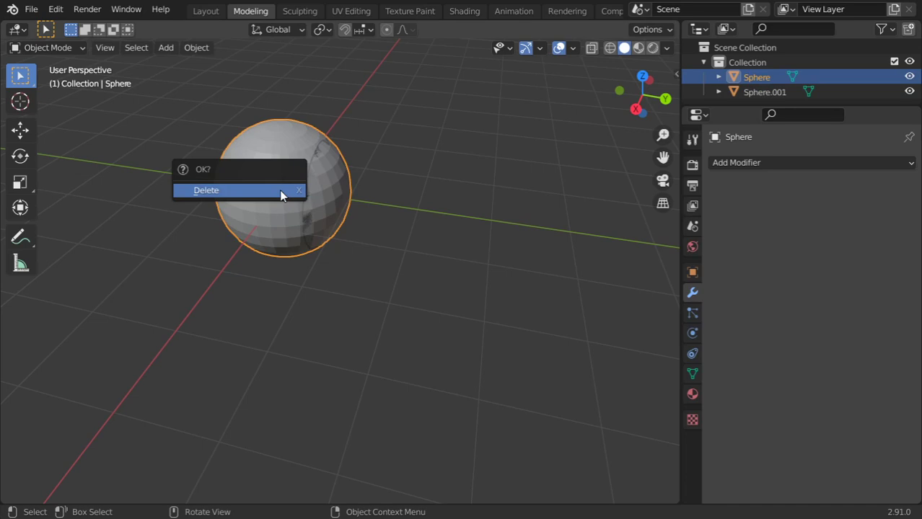
left_click(282, 191)
left_click(339, 203)
In Right Ortho wireframe view, box-select the bowl half of Sphere.001.
mouse_move(438, 163)
middle_mouse_down()
mouse_move(546, 160)
mouse_move(354, 206)
mouse_move(422, 140)
mouse_move(418, 218)
mouse_move(311, 264)
mouse_move(259, 127)
mouse_move(424, 105)
mouse_move(280, 243)
mouse_move(365, 202)
mouse_move(335, 216)
mouse_move(426, 124)
mouse_move(387, 191)
middle_mouse_up()
key("Tab")
key("Tab")
key("Tab")
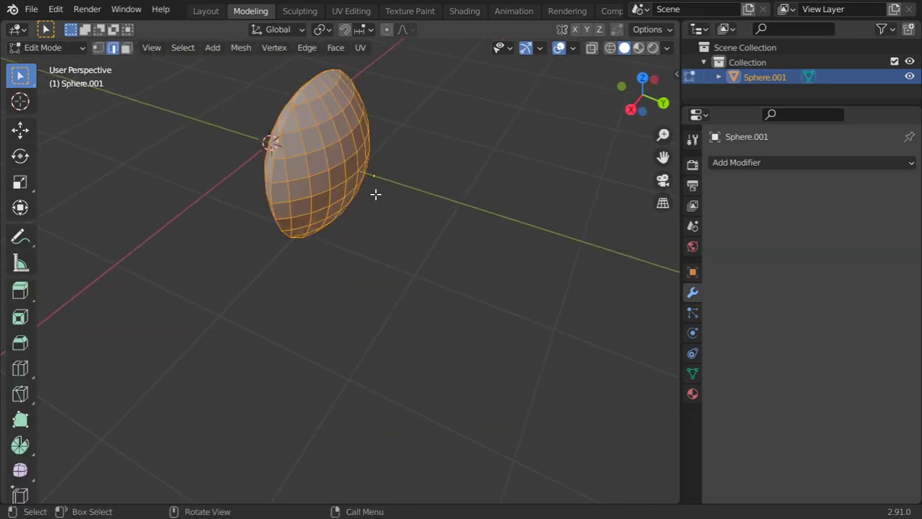
key("Tab")
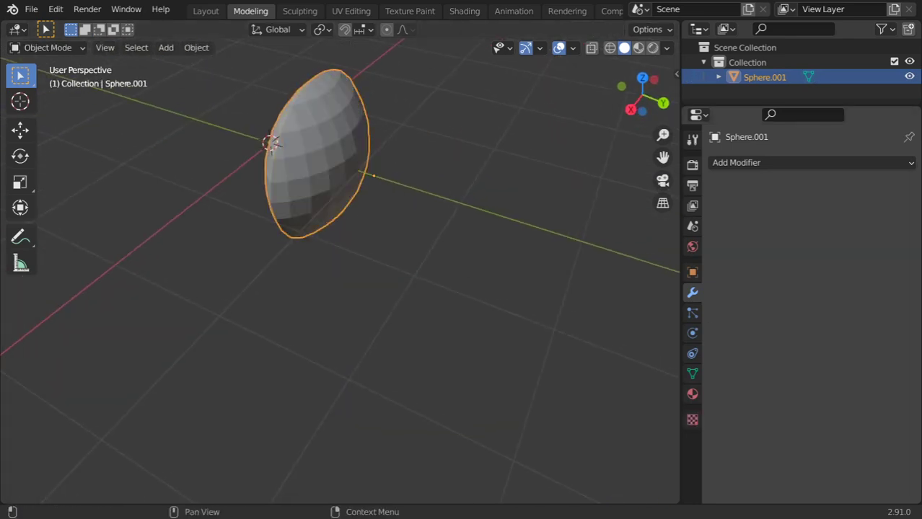
key("shift+z")
key("KP_3")
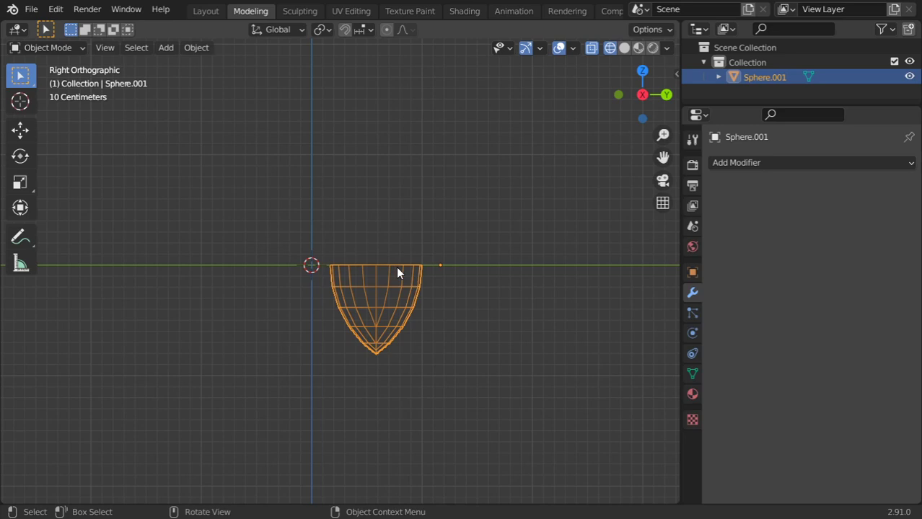
left_click_drag(465, 284, 354, 309)
middle_click_drag(460, 273, 389, 304)
key("shift+z")
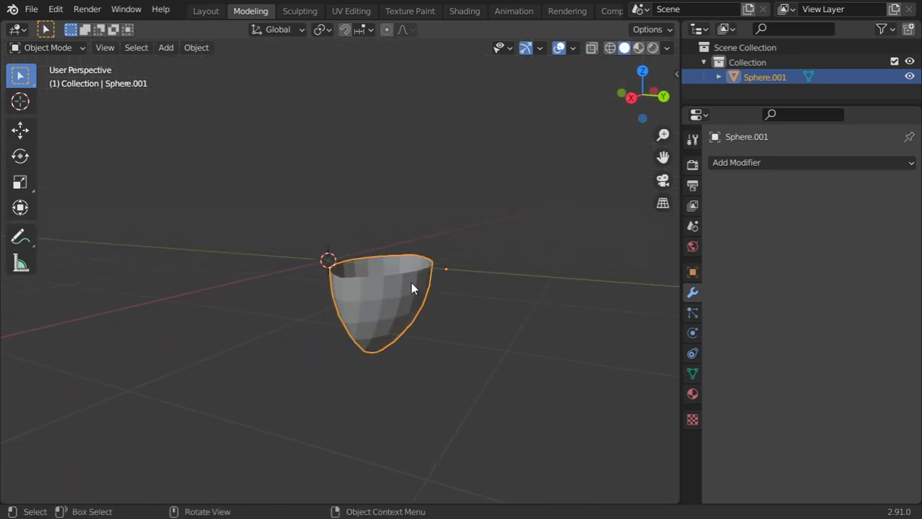
In Edit Mode, snap the 3D cursor to the selected rim with Cursor to Selected.
key("Tab")
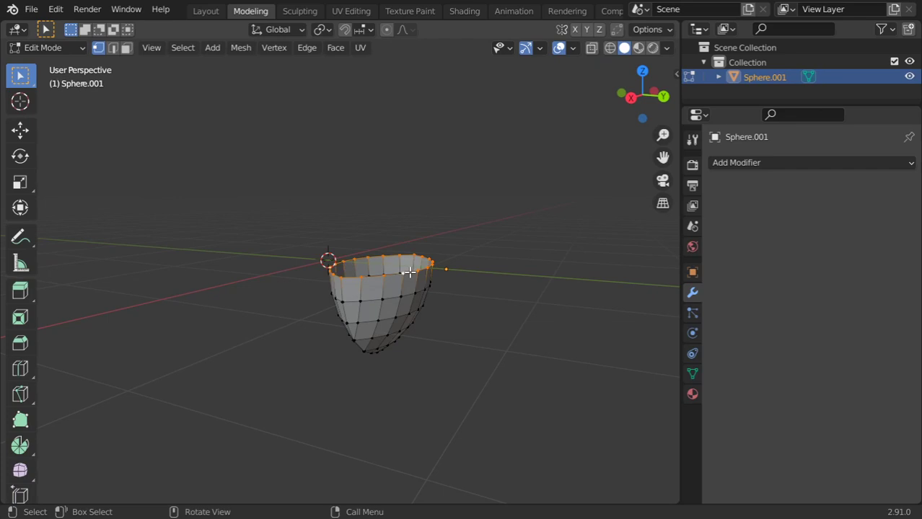
key("shift+s")
left_click(411, 313)
middle_click_drag(392, 265, 388, 293)
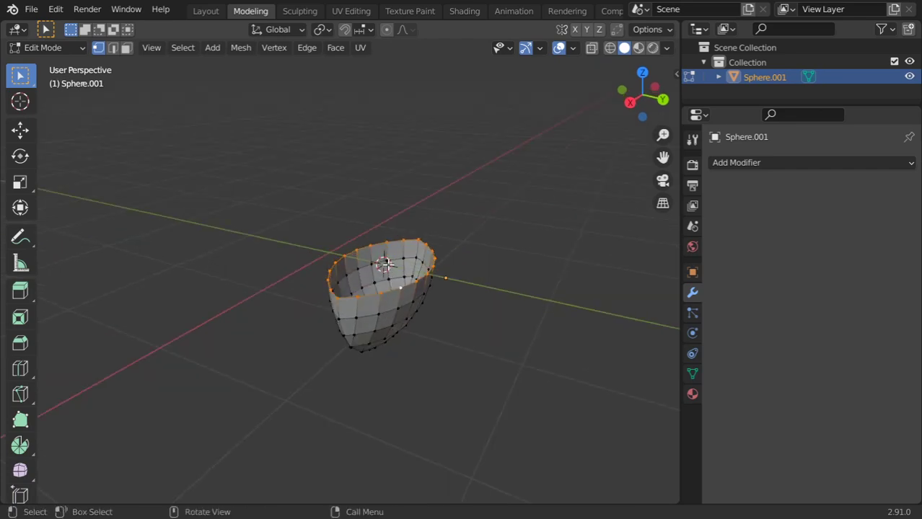
Set the bowl's origin to the 3D cursor at the rim centre.
key("Tab")
left_click(196, 47)
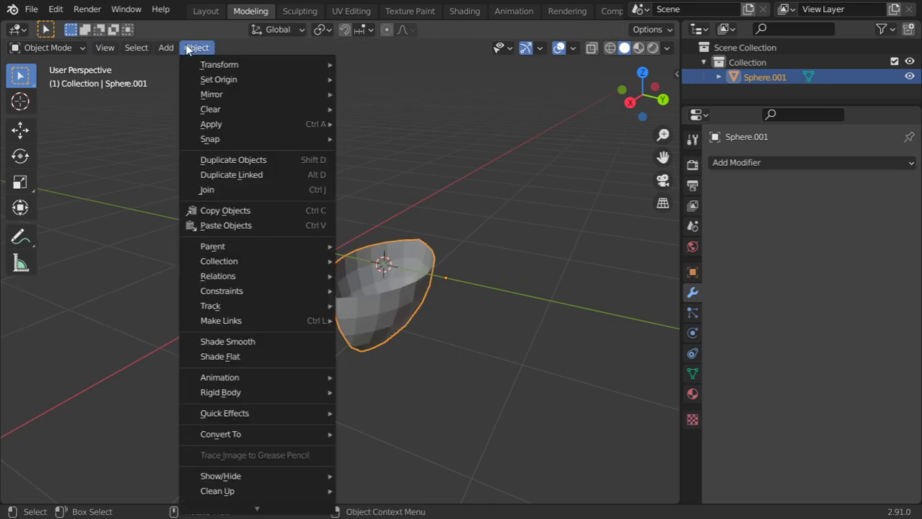
mouse_move(247, 99)
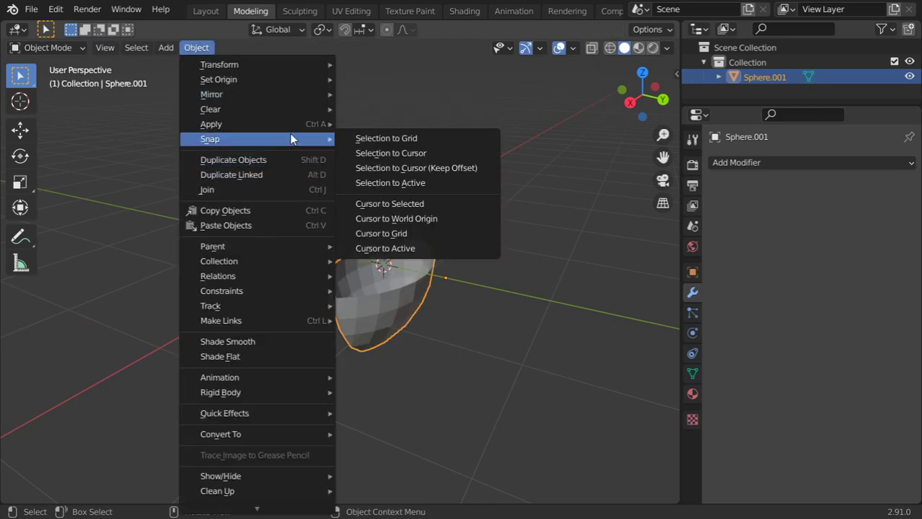
mouse_move(298, 83)
left_click(395, 113)
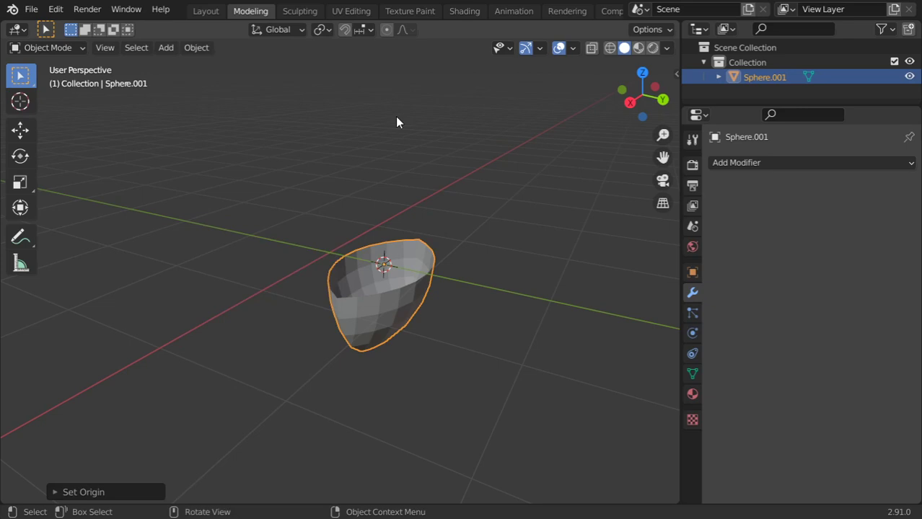
Add a Mirror modifier on the Z axis only and apply it.
left_click(742, 163)
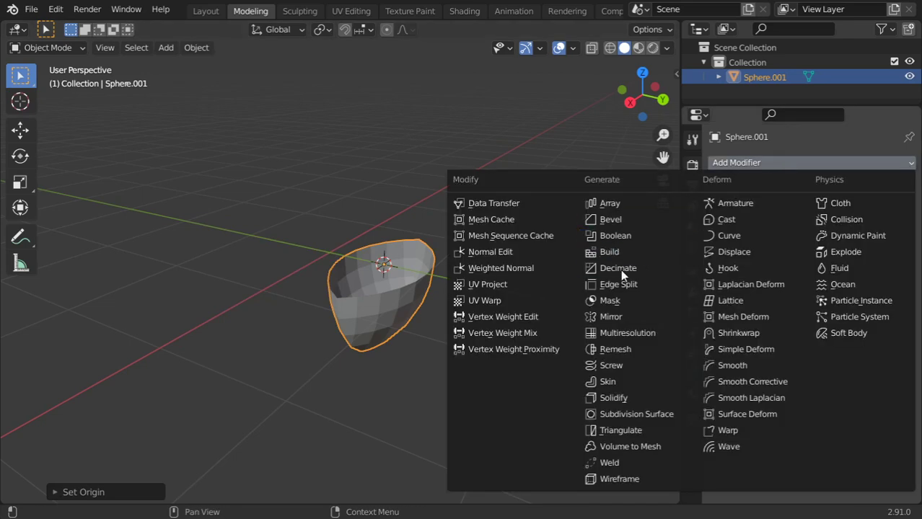
left_click(615, 317)
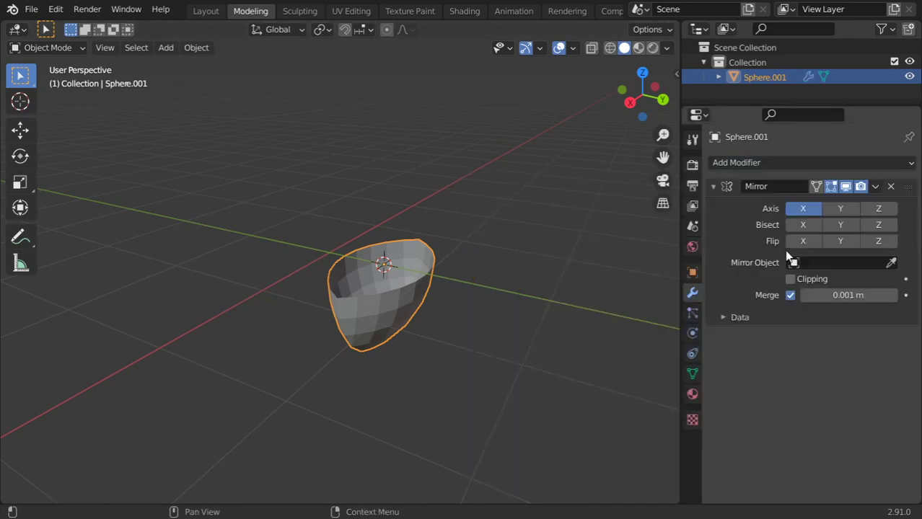
left_click(869, 209)
middle_click_drag(559, 313, 433, 257)
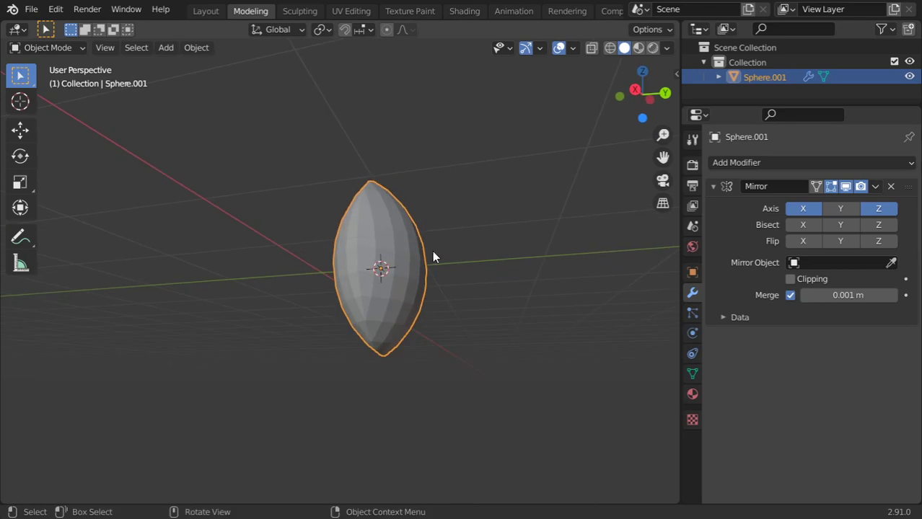
middle_click_drag(492, 257, 446, 313)
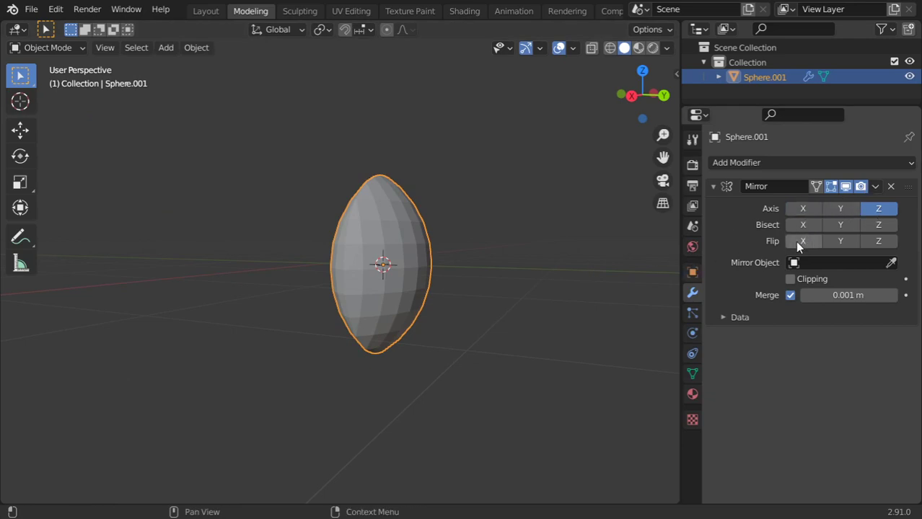
left_click(873, 186)
left_click(857, 201)
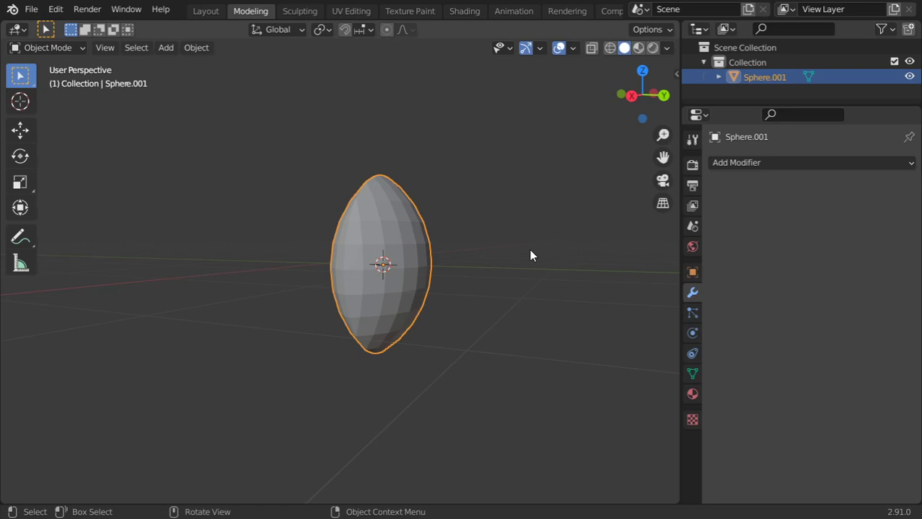
Enter Edit Mode on the lens, test-move the middle edge loop, cancel, and exit.
key("Tab")
middle_click_drag(471, 268, 450, 285)
key("g")
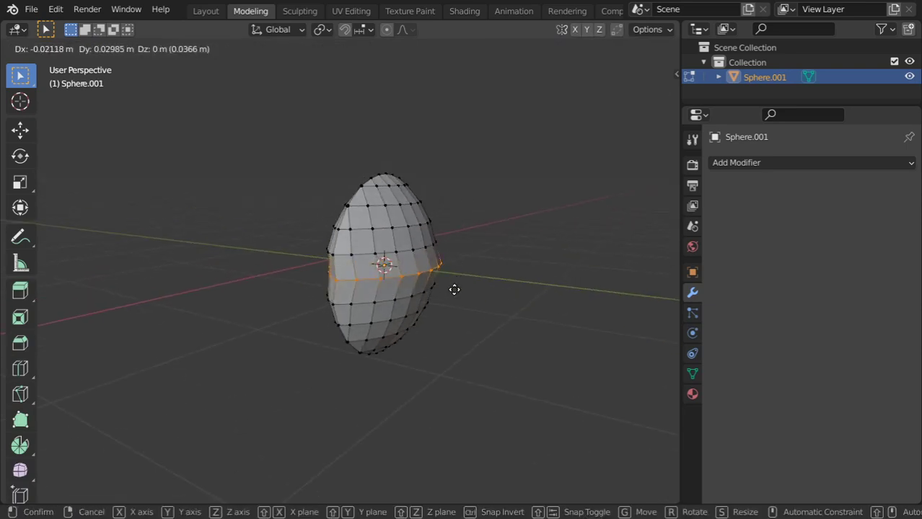
key("Escape")
key("Tab")
Delete the lens object and view the empty scene from the front.
left_click(777, 163)
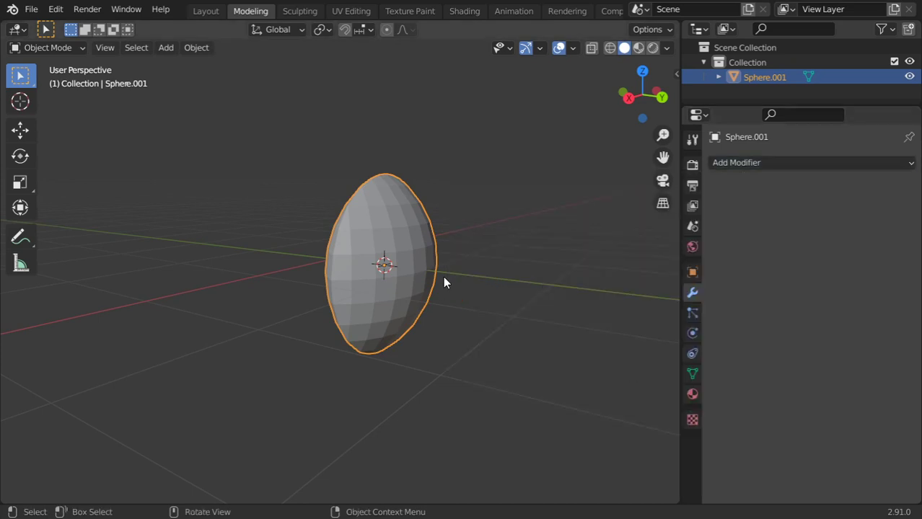
key("x")
left_click(447, 267)
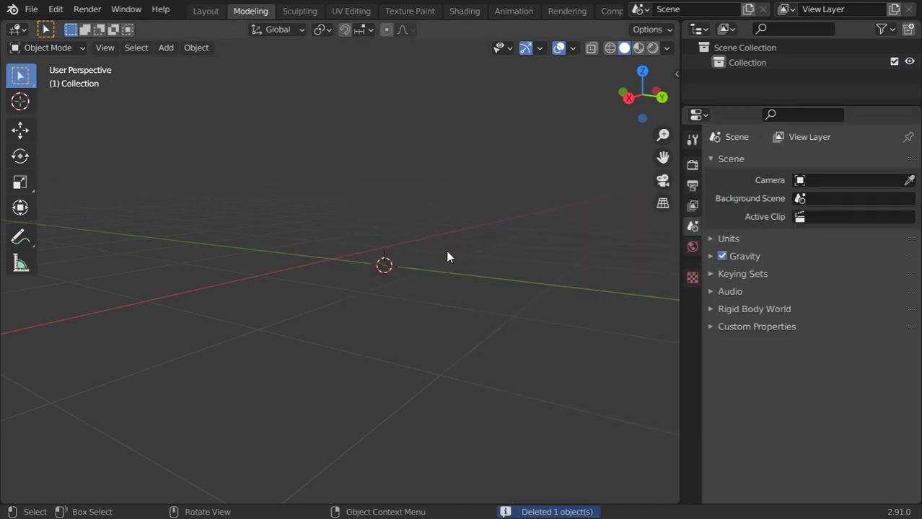
key("KP_1")
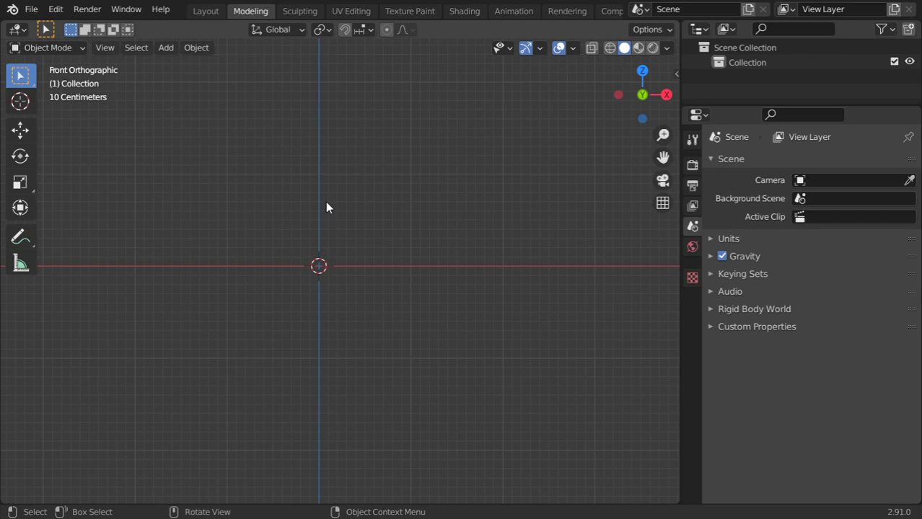
Add a plane and stand it upright by rotating it 90° on X.
key("shift+a")
mouse_move(319, 201)
left_click(373, 207)
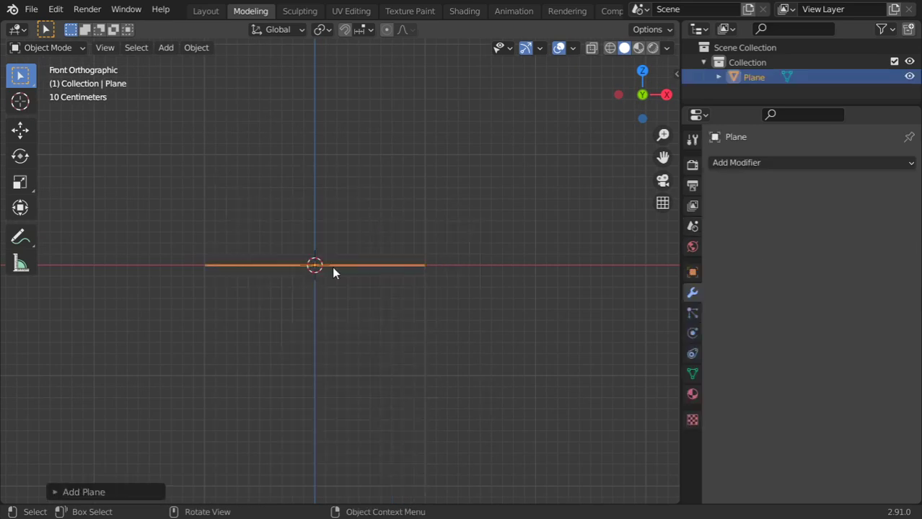
type("rx90")
key("Return")
key("g")
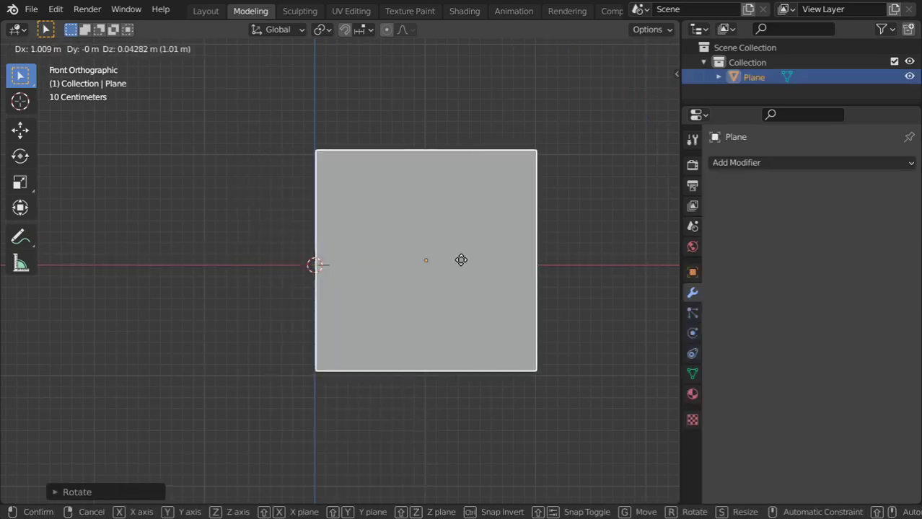
key("Escape")
In Edit Mode, delete the plane's left-side vertices and face.
key("Tab")
left_click(218, 154)
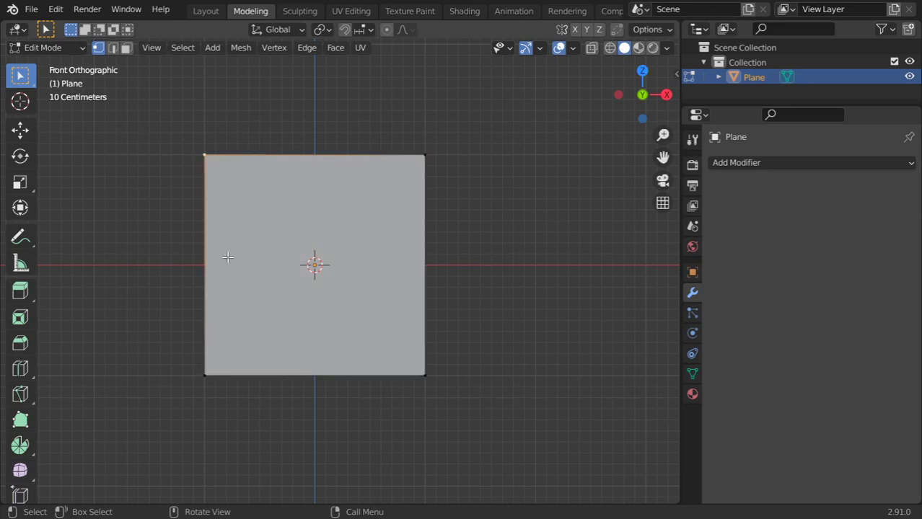
key("x")
left_click(205, 328)
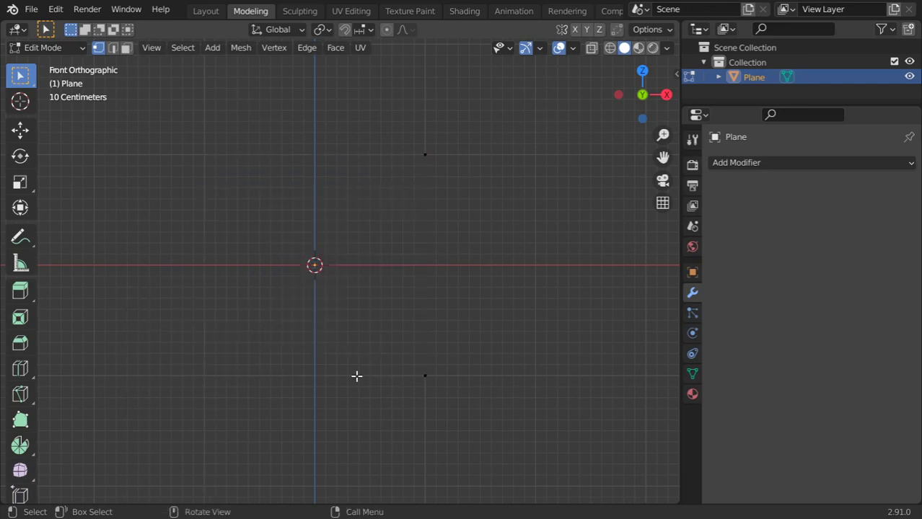
Extrude a three-segment zigzag profile from the remaining edge and select all vertices.
key("e")
left_click(439, 373)
key("e")
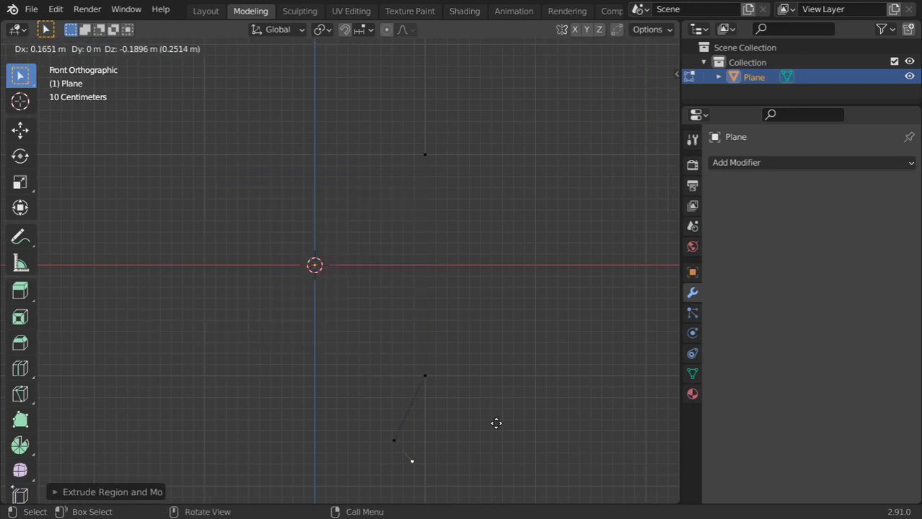
left_click(505, 436)
scroll(471, 343, "down", 2)
middle_click_drag(470, 342, 483, 276, "shift")
key("e")
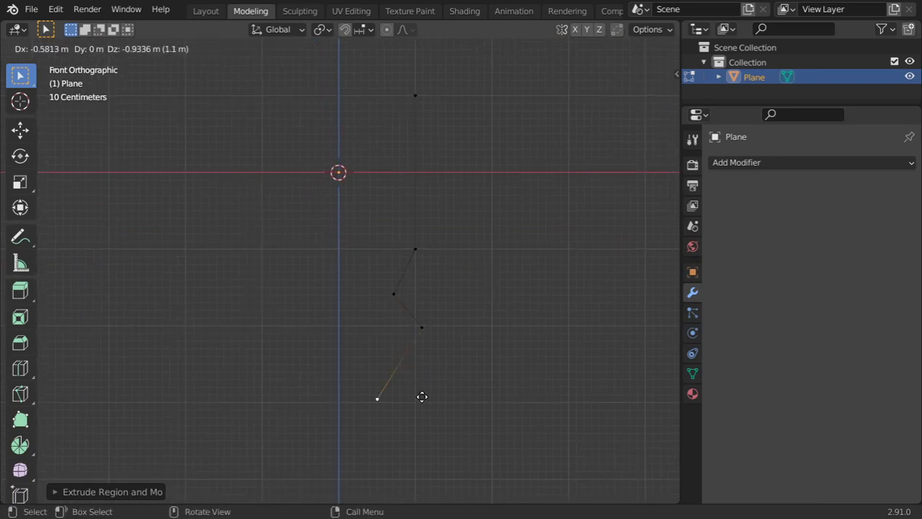
left_click(408, 417)
key("a")
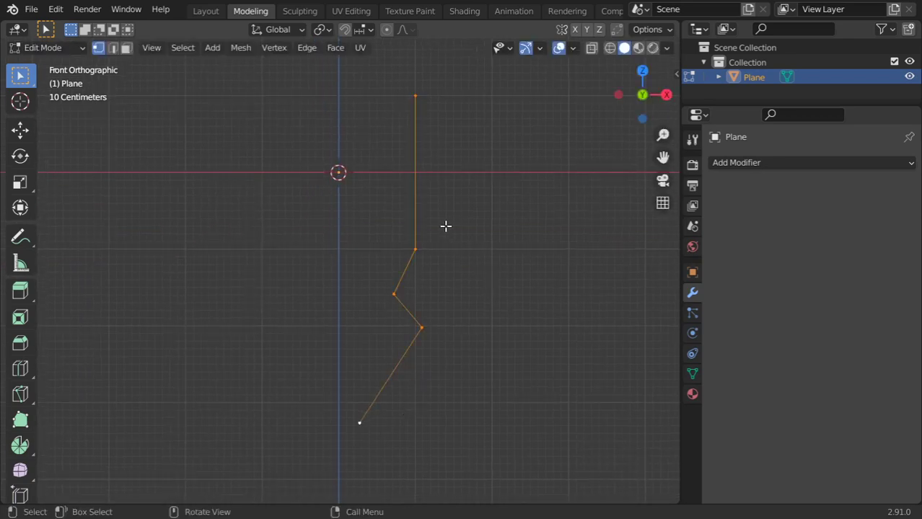
left_click(792, 165)
Add a Screw modifier that revolves the profile around the Y axis.
left_click(620, 365)
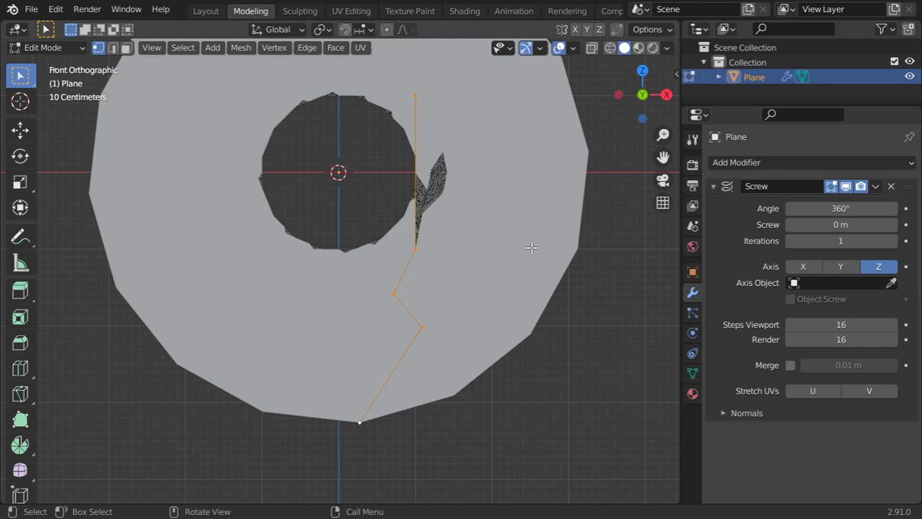
left_click(840, 267)
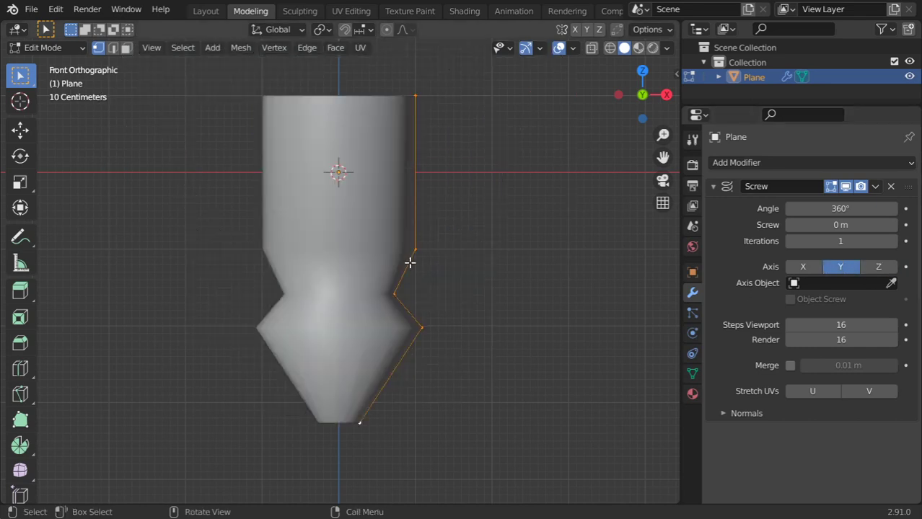
middle_click_drag(410, 261, 393, 302)
scroll(381, 254, "up", 3)
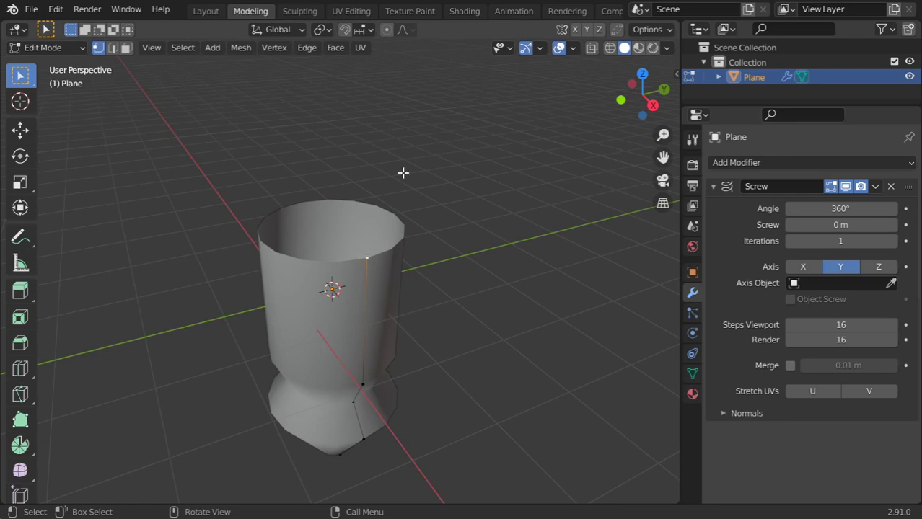
key("KP_1")
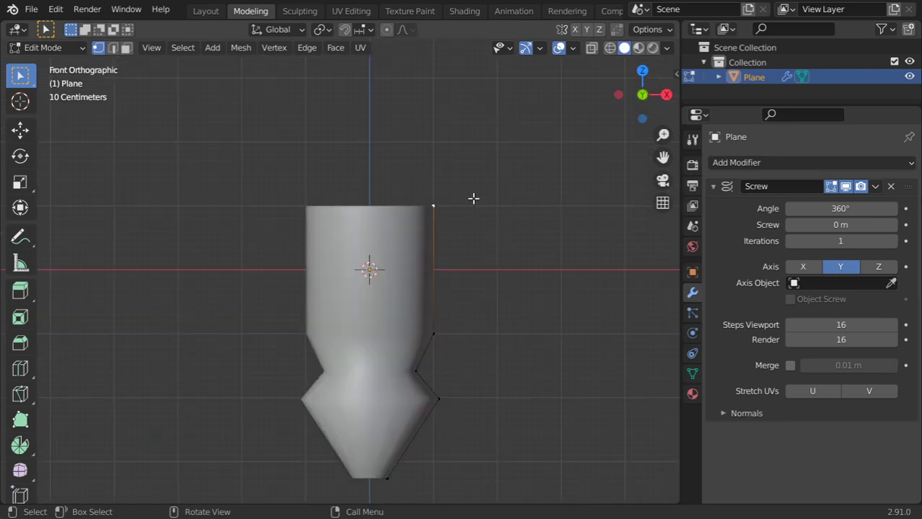
Extrude the top vertex five times to build the bottle's rim and neck.
key("e")
left_click(485, 171)
key("e")
left_click(462, 140)
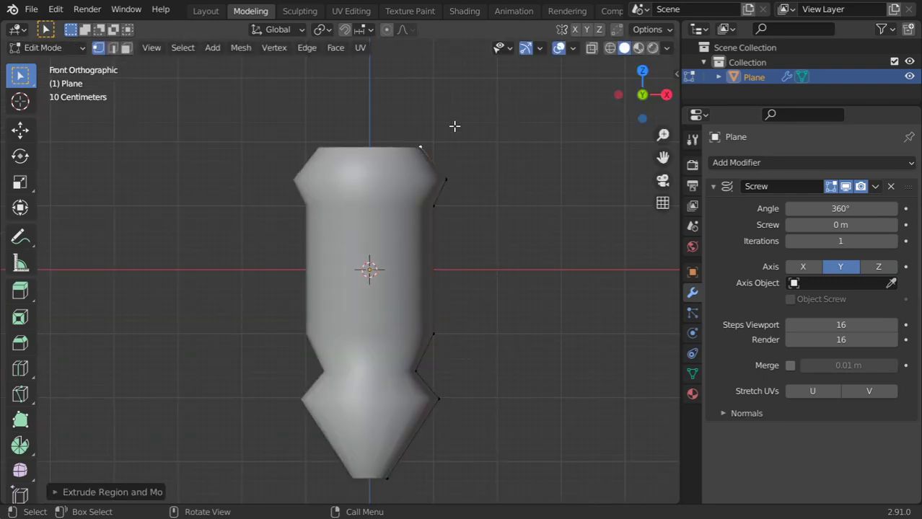
key("e")
left_click(441, 90)
key("e")
left_click(426, 90)
key("e")
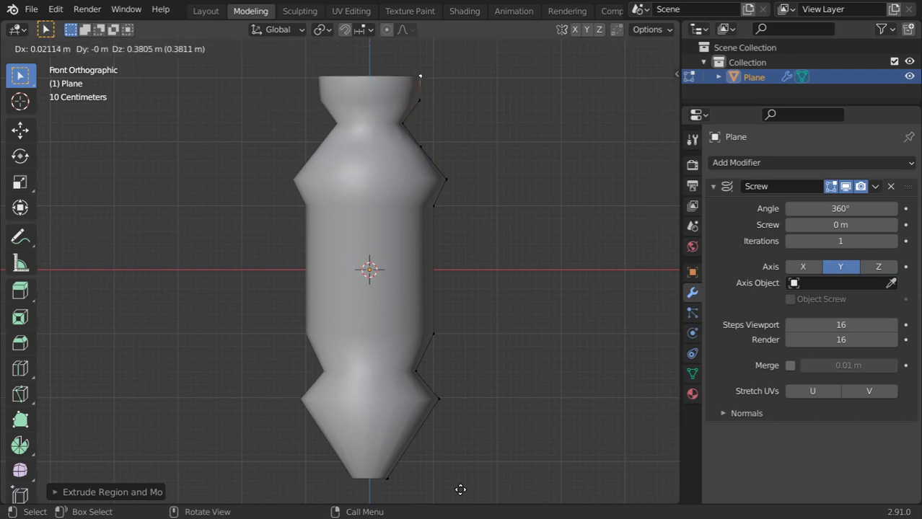
left_click(460, 489)
Extrude a pointed neck tip and reposition the top vertex, toggling Merge on then off.
scroll(415, 276, "down", 2)
middle_click_drag(418, 241, 449, 410, "shift")
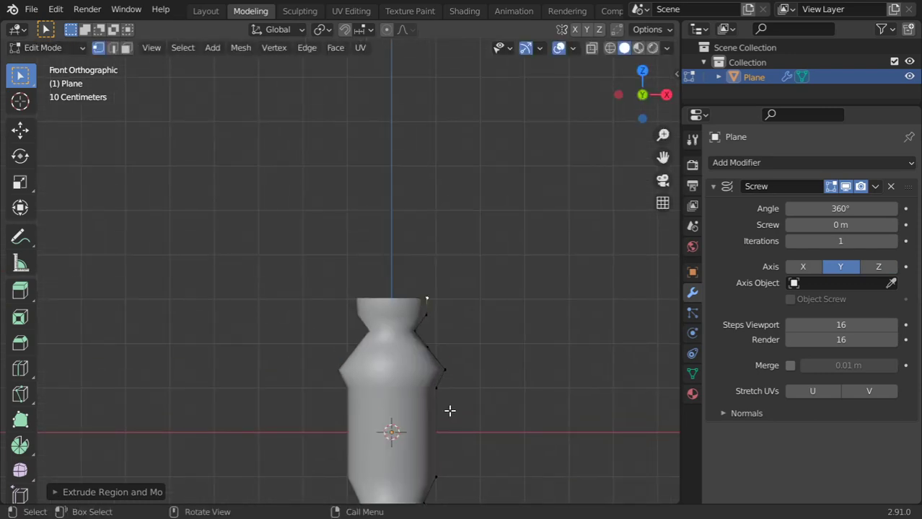
key("e")
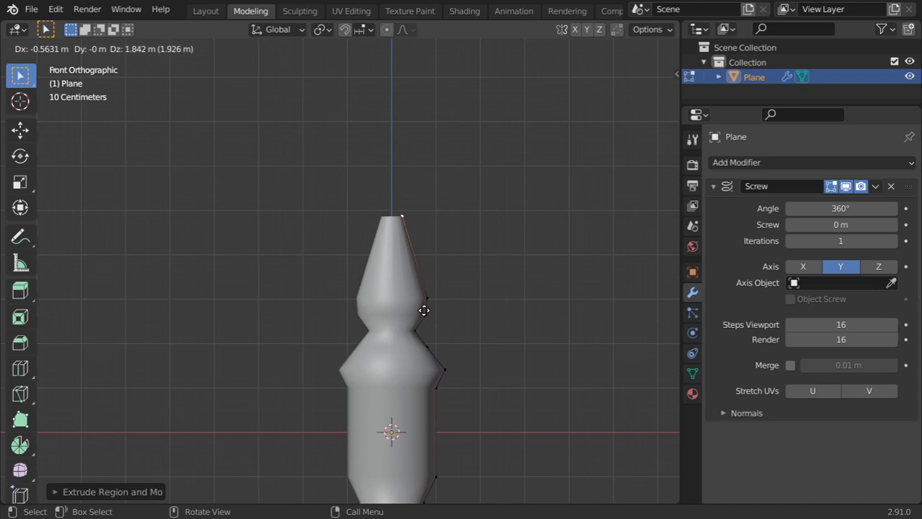
left_click(425, 292)
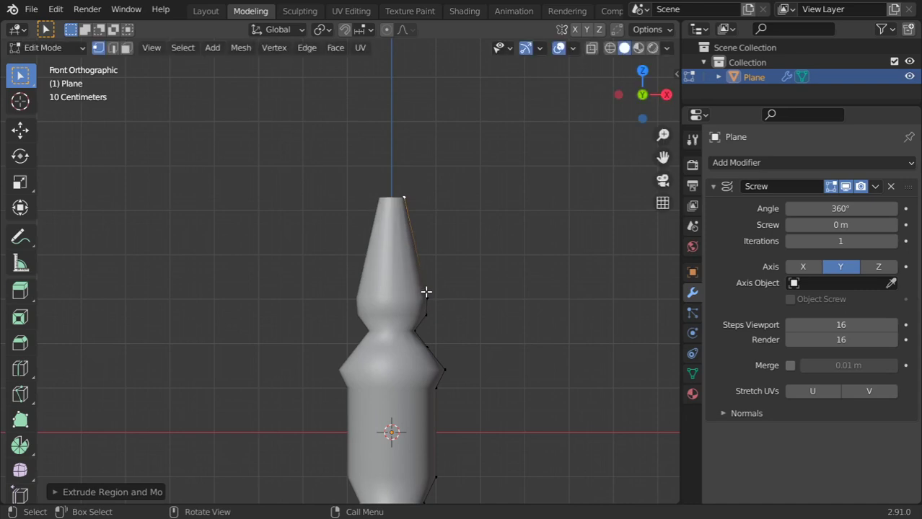
left_click(790, 366)
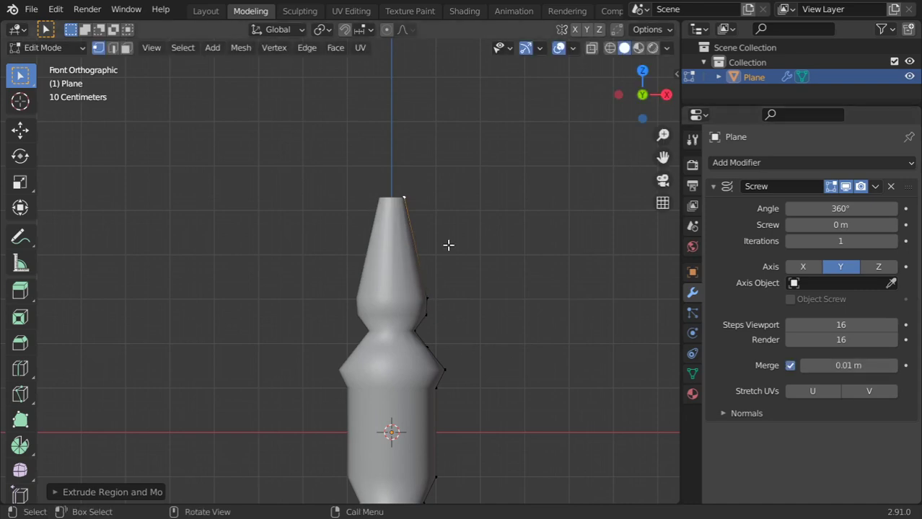
key("g")
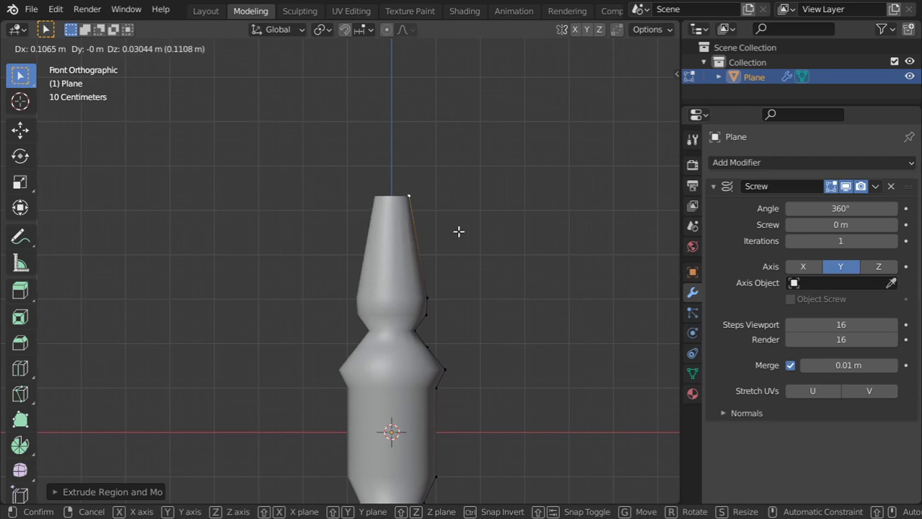
left_click(457, 231)
left_click(789, 366)
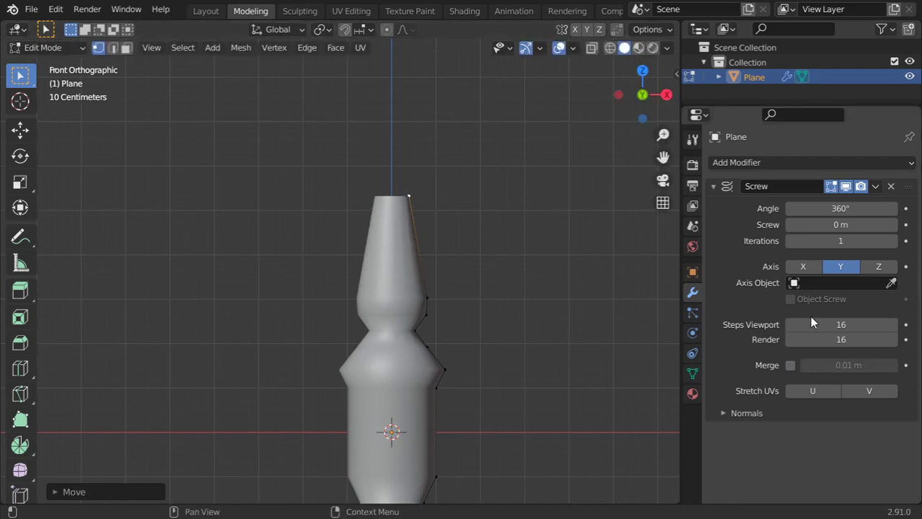
left_click(887, 243)
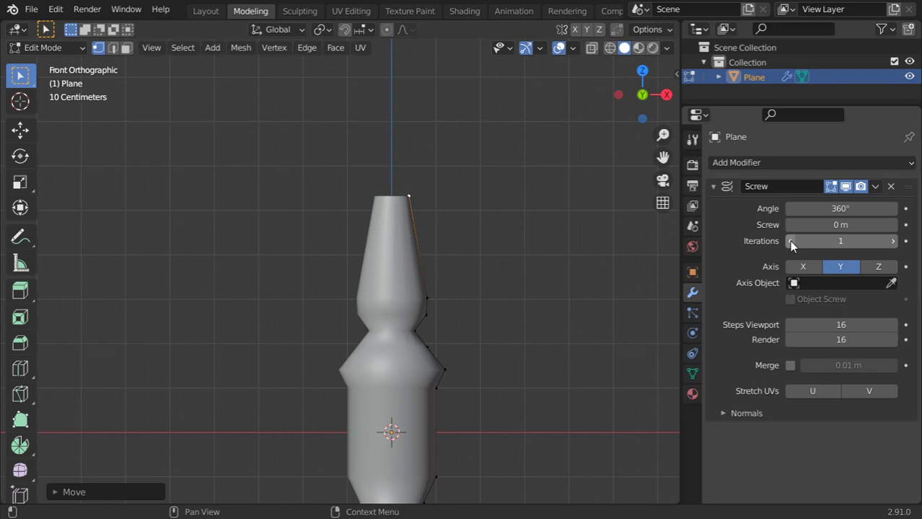
Try different revolve angles, then set the Screw angle to exactly 180°.
left_click_drag(822, 209, 851, 208)
middle_click_drag(611, 288, 348, 359)
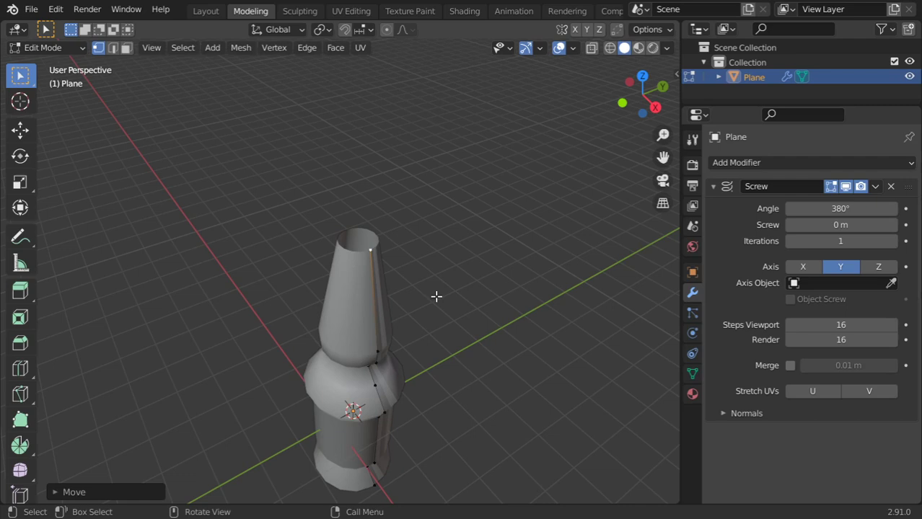
middle_click_drag(436, 296, 384, 336)
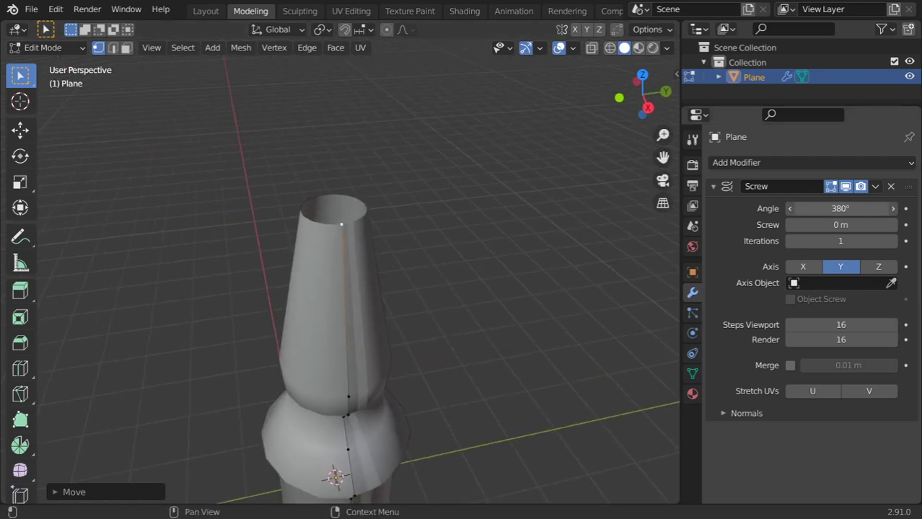
left_click_drag(840, 208, 754, 208)
double_click(851, 211)
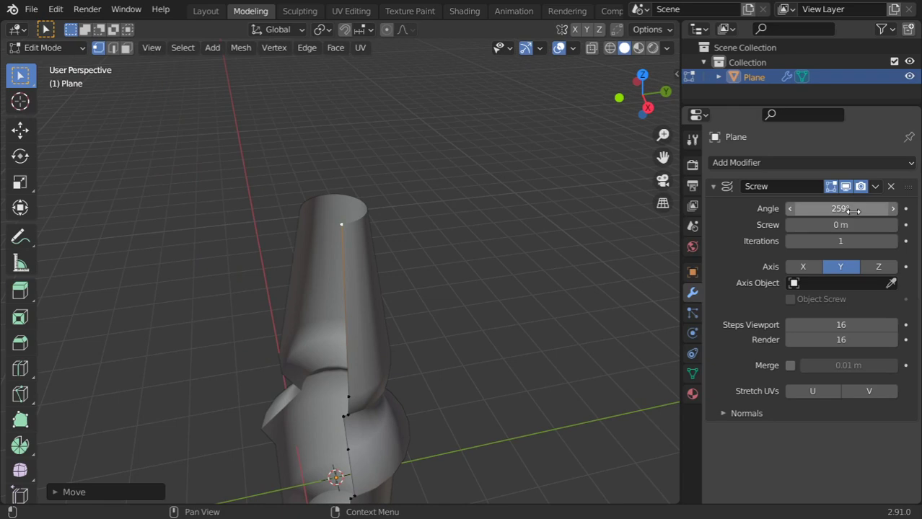
left_click(853, 210)
key("BackSpace")
key("BackSpace")
key("BackSpace")
key("BackSpace")
key("BackSpace")
key("BackSpace")
type("1")
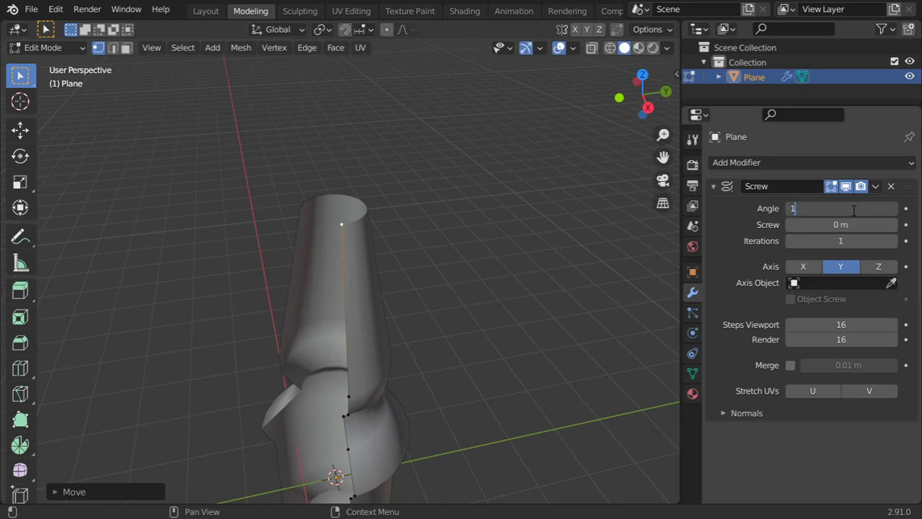
type("80")
key("Return")
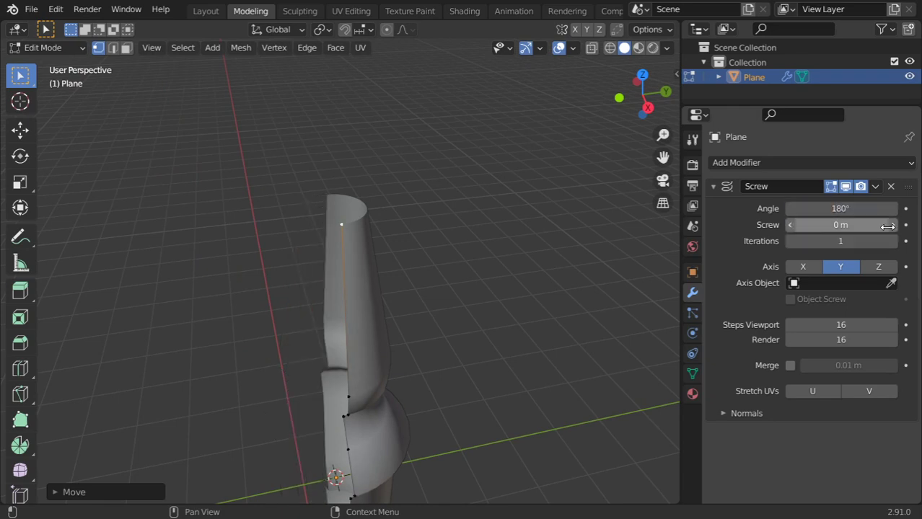
Raise Screw offset to 0.1 m and iterations to form a helix, then remove the modifier.
left_click_drag(840, 224, 854, 224)
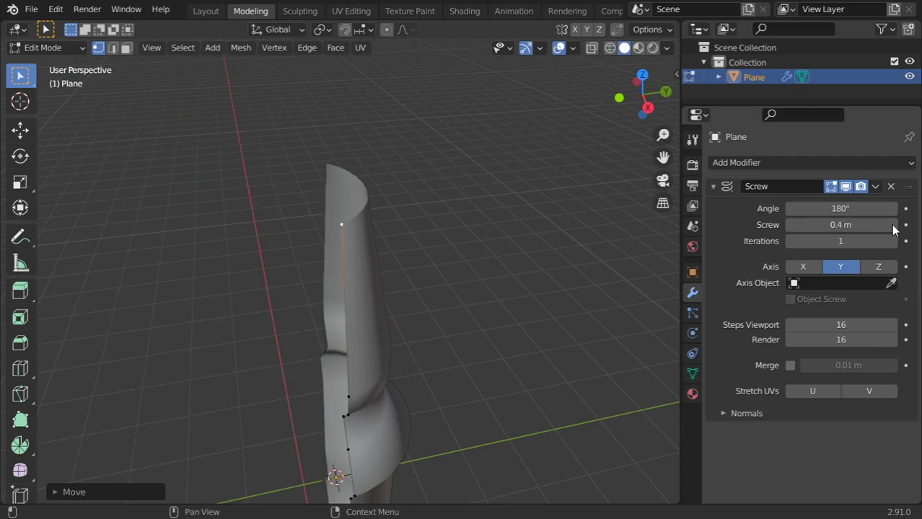
left_click(893, 241)
middle_click_drag(479, 287, 753, 270)
left_click_drag(837, 240, 801, 224)
scroll(465, 148, "down", 5)
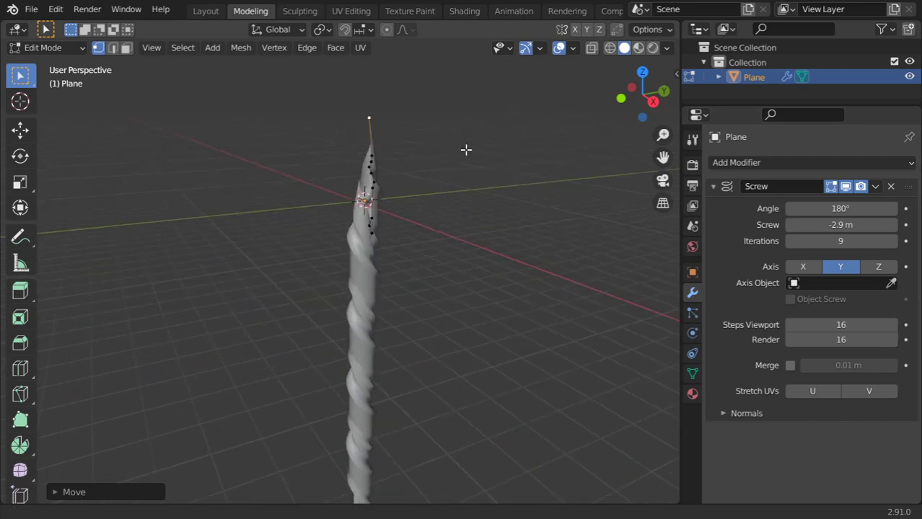
middle_click_drag(381, 332, 399, 267, "shift")
scroll(399, 266, "up", 3)
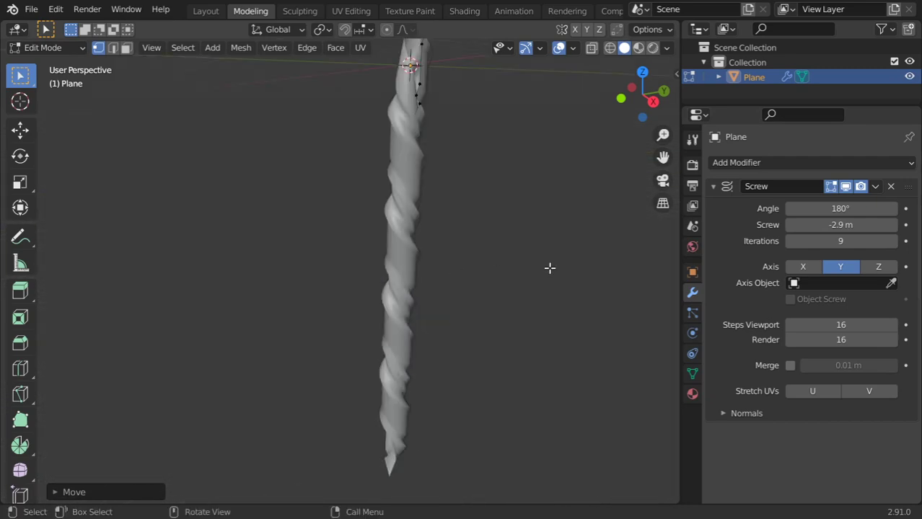
left_click(891, 186)
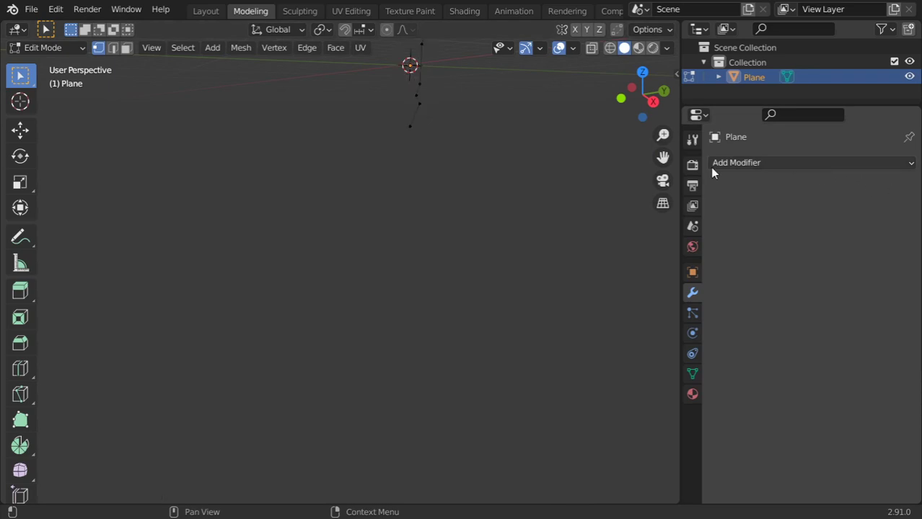
Delete the Plane object and add a new cube.
middle_click_drag(407, 72, 385, 187, "shift")
key("Tab")
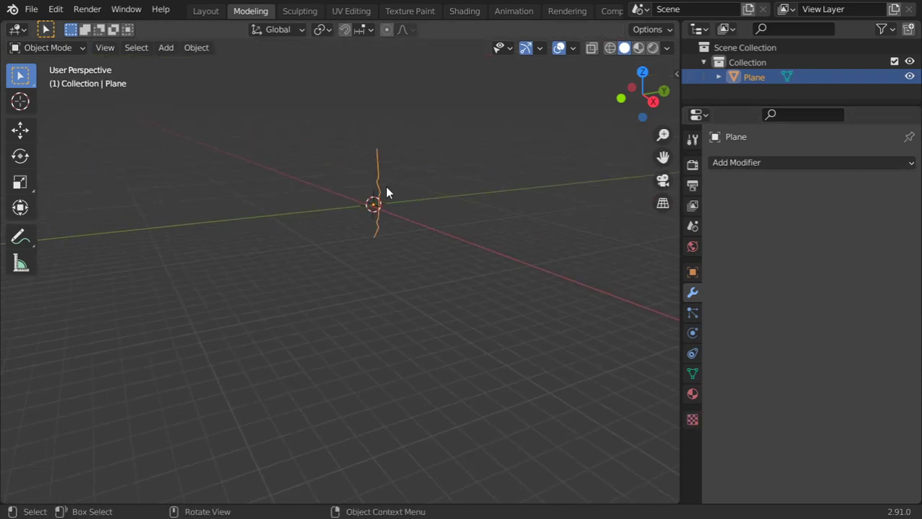
key("Delete")
key("shift+a")
mouse_move(373, 176)
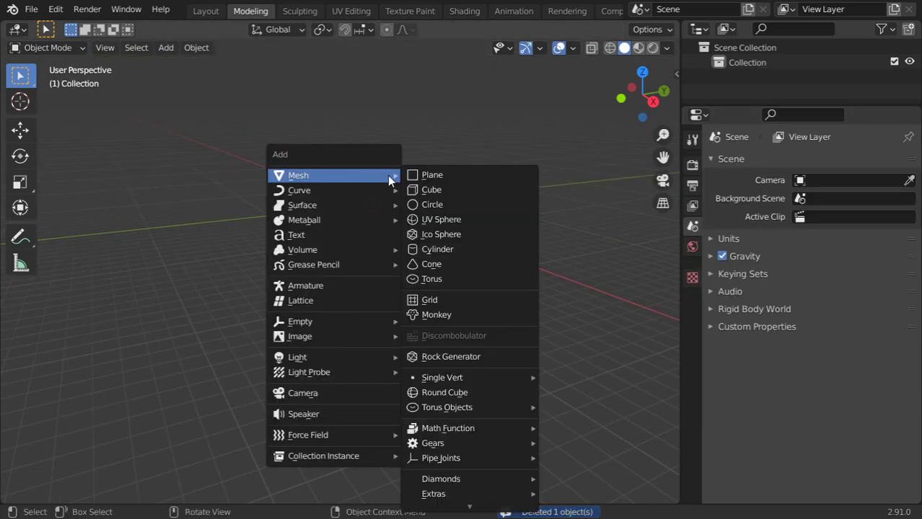
left_click(426, 191)
Add a Subdivision Surface modifier with viewport levels 2 and render levels 3.
left_click(775, 165)
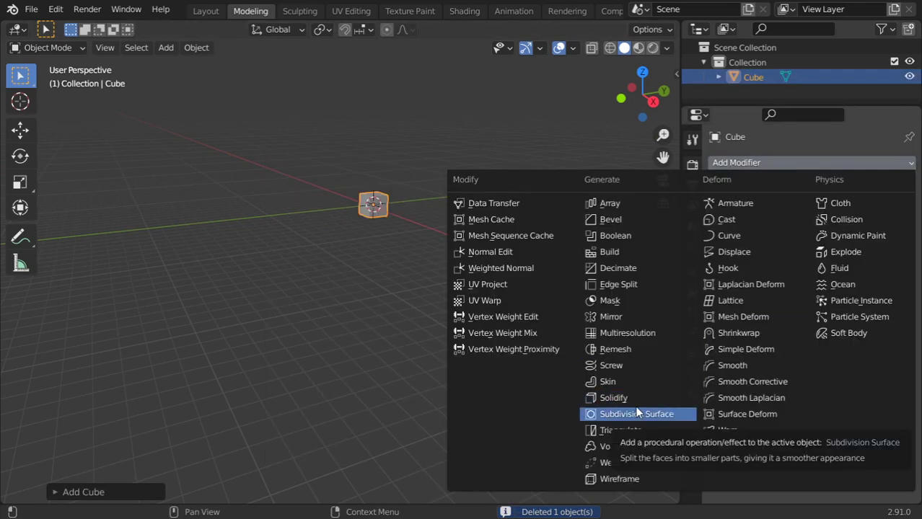
left_click(637, 413)
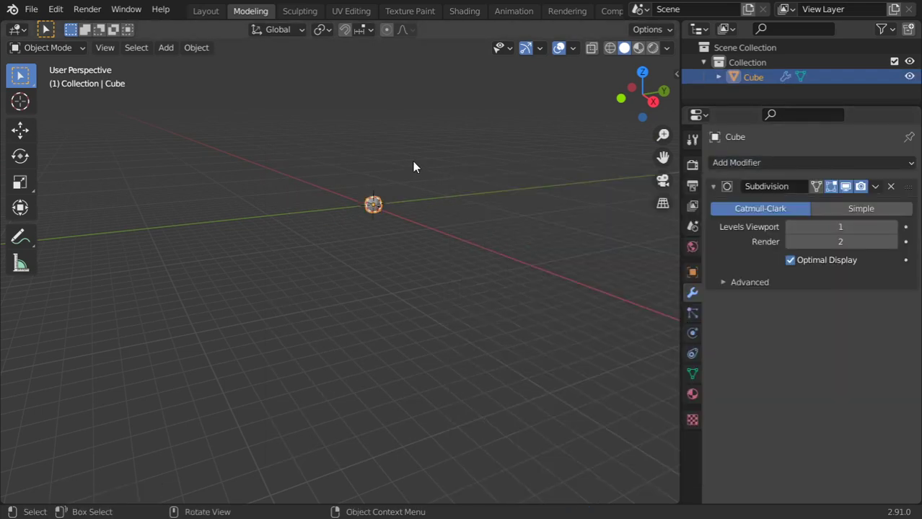
scroll(407, 177, "up", 2)
middle_click_drag(408, 176, 396, 304, "shift")
scroll(419, 268, "up", 2)
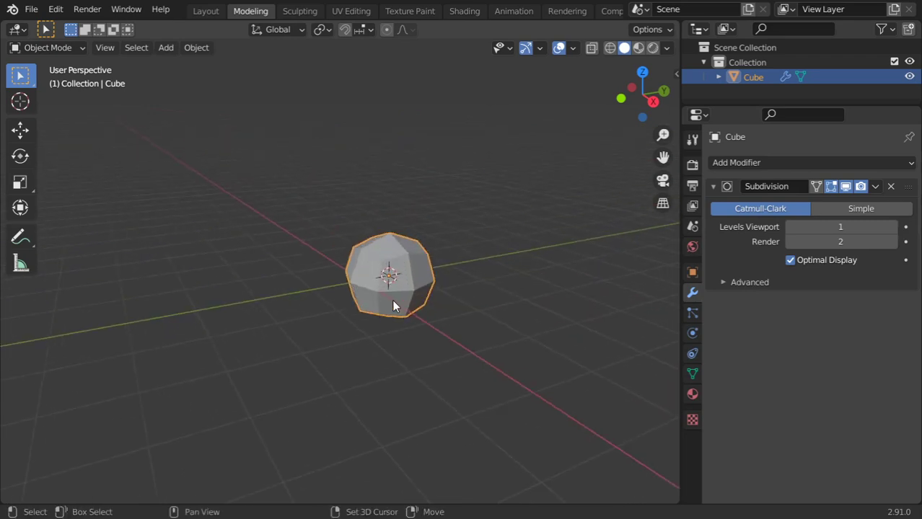
left_click(892, 227)
left_click(891, 228)
left_click(891, 228)
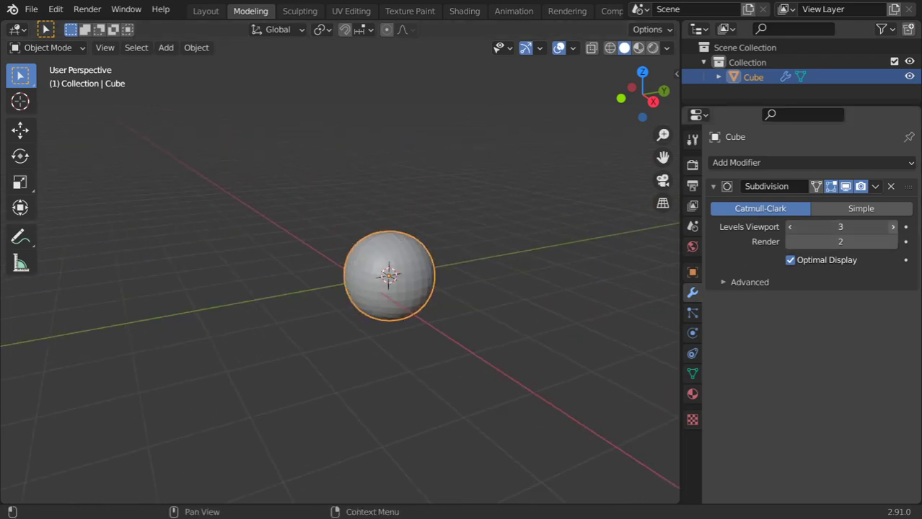
scroll(343, 276, "up", 3)
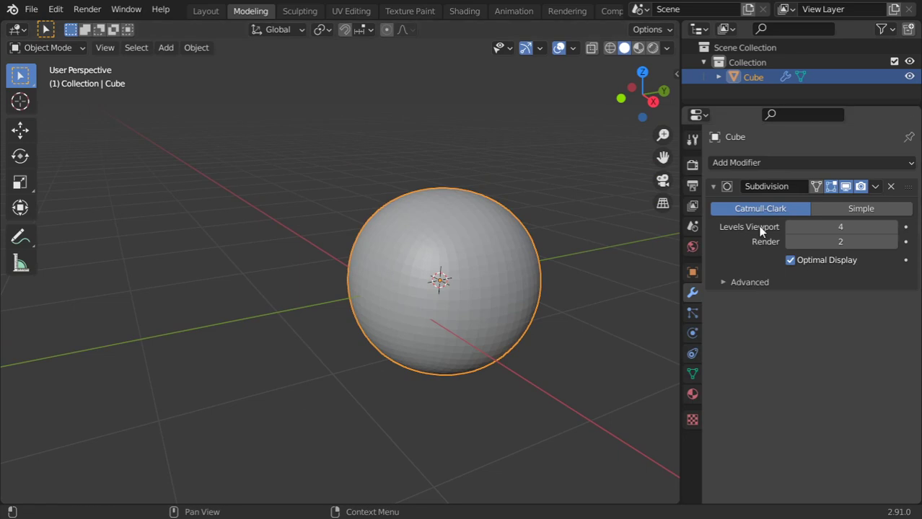
left_click(892, 242)
left_click(892, 242)
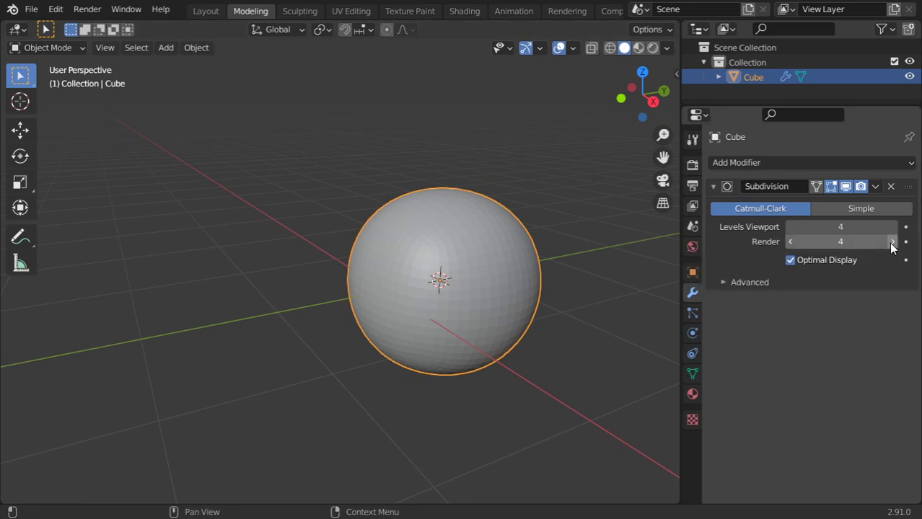
left_click(792, 228)
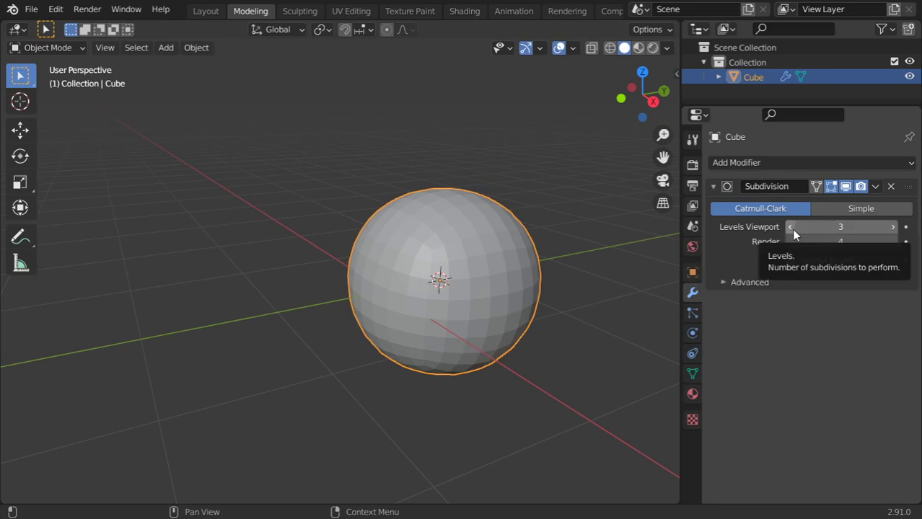
left_click(791, 228)
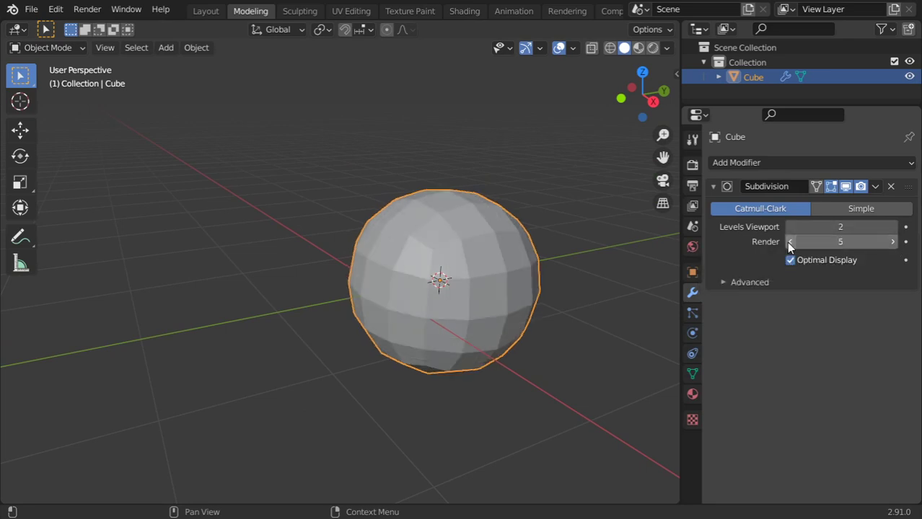
left_click(790, 242)
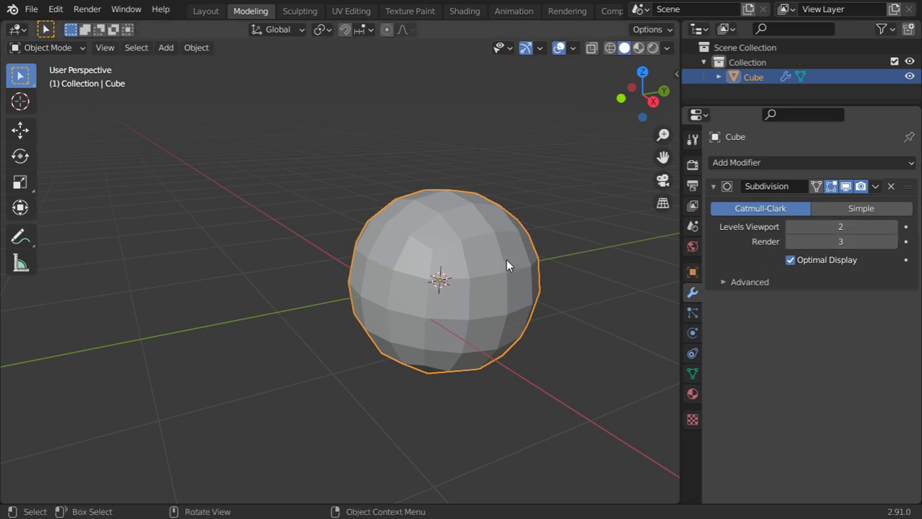
Apply the Subdivision modifier and switch the viewport to wireframe shading.
left_click(874, 189)
left_click(847, 198)
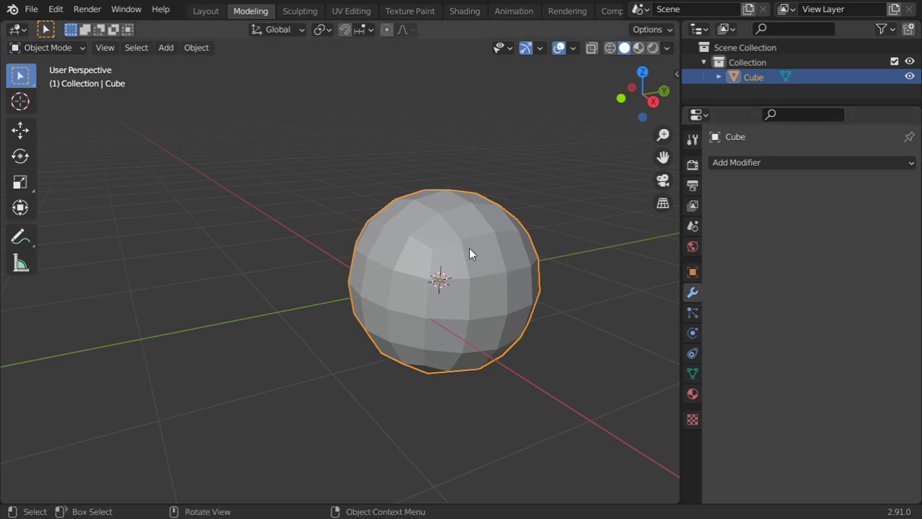
mouse_move(472, 256)
middle_mouse_down()
mouse_move(517, 236)
mouse_move(517, 247)
middle_mouse_up()
right_click(512, 247)
left_click(512, 247)
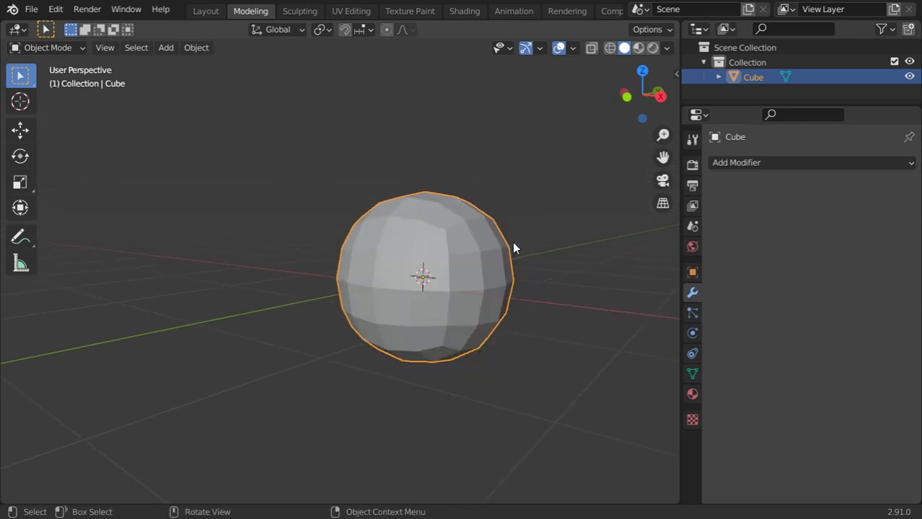
key("z")
left_click(436, 252)
scroll(433, 258, "up", 2)
middle_click_drag(435, 258, 392, 260)
Add a Solidify modifier to the sphere with 0.15 m thickness.
left_click(769, 162)
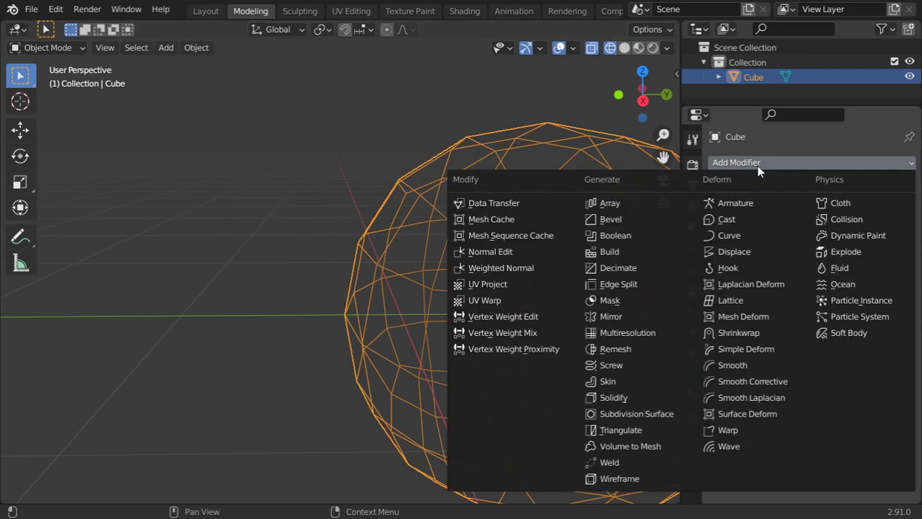
left_click(613, 398)
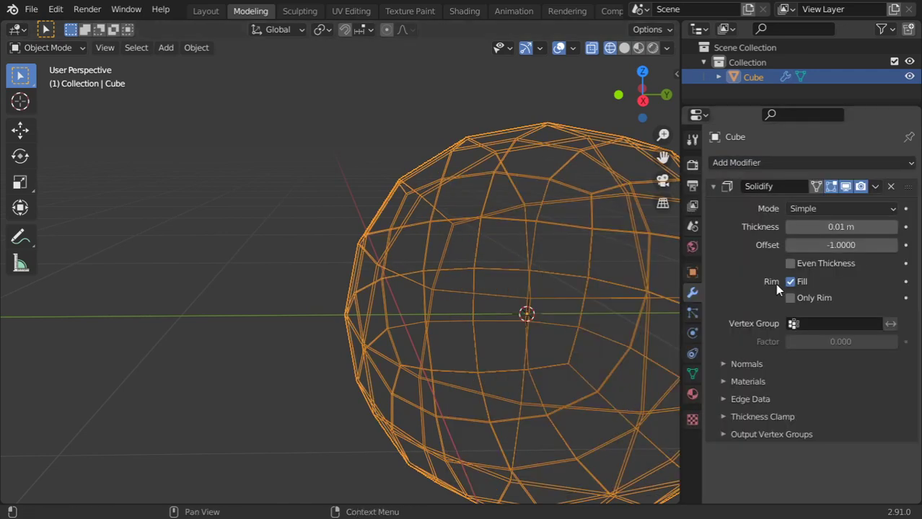
left_click_drag(828, 226, 851, 226)
left_click(831, 230)
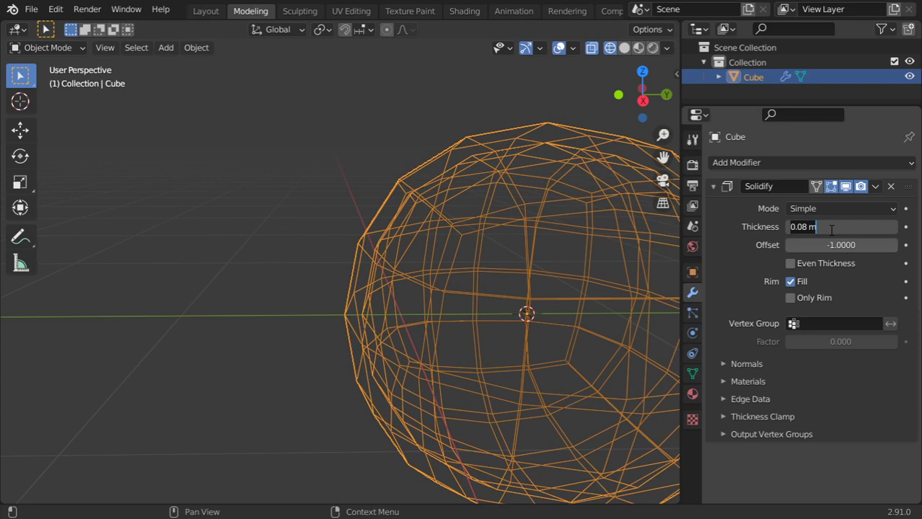
key("BackSpace")
key("Return")
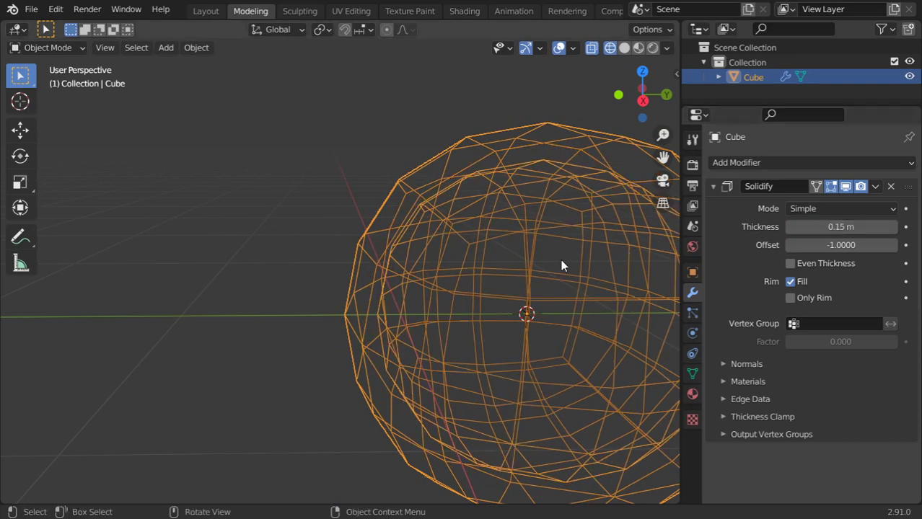
scroll(442, 288, "down", 2)
middle_click_drag(442, 288, 346, 312)
left_click(751, 163)
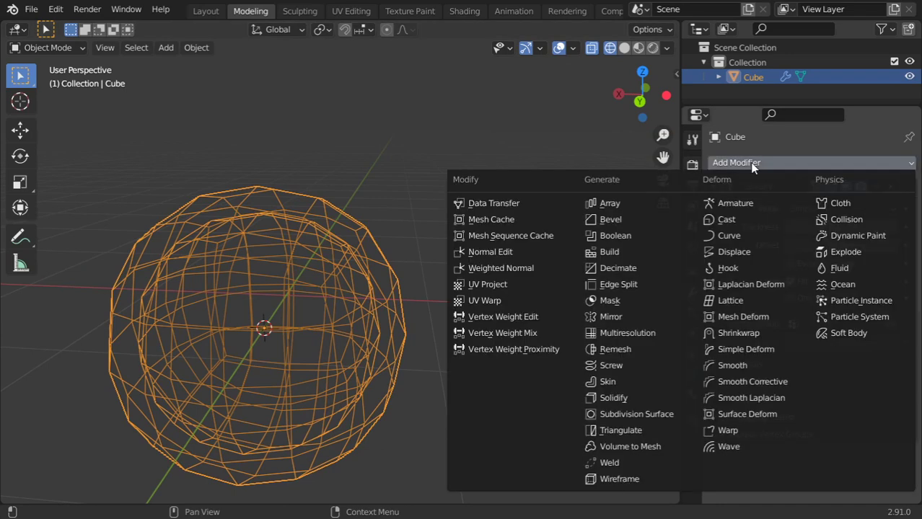
Swap Solidify for a Wireframe modifier of 0.036 m thickness, viewed in solid shading.
key("Escape")
left_click(890, 186)
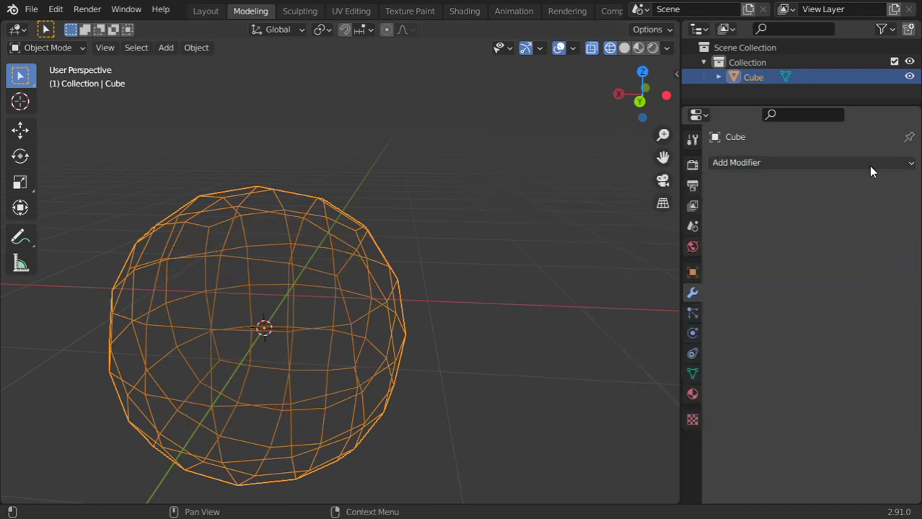
left_click(868, 164)
left_click(620, 476)
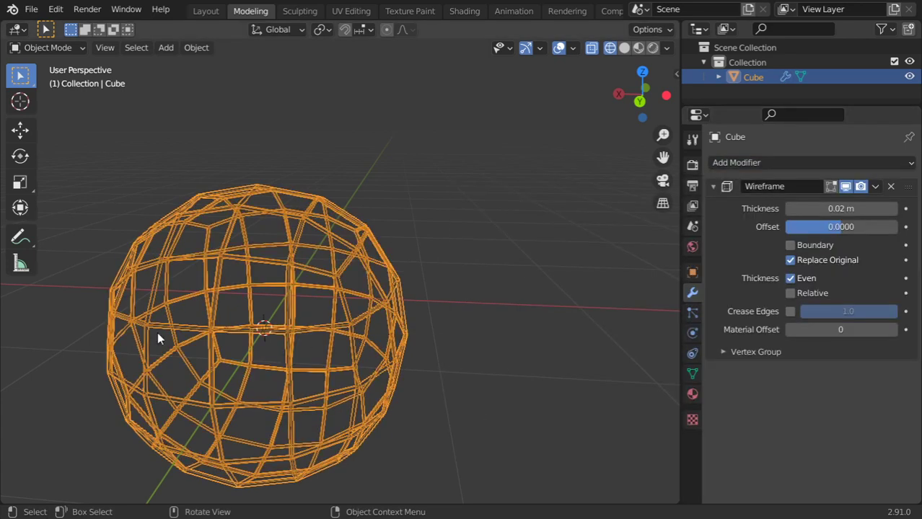
key("z")
left_click(445, 320)
mouse_move(446, 320)
middle_mouse_down()
mouse_move(323, 293)
mouse_move(280, 312)
mouse_move(424, 315)
mouse_move(489, 300)
mouse_move(450, 310)
middle_mouse_up()
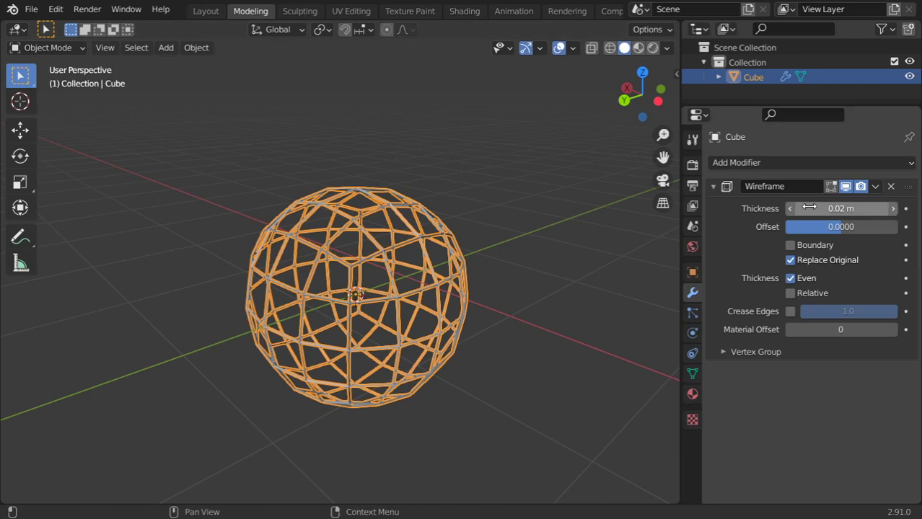
left_click_drag(841, 208, 865, 208)
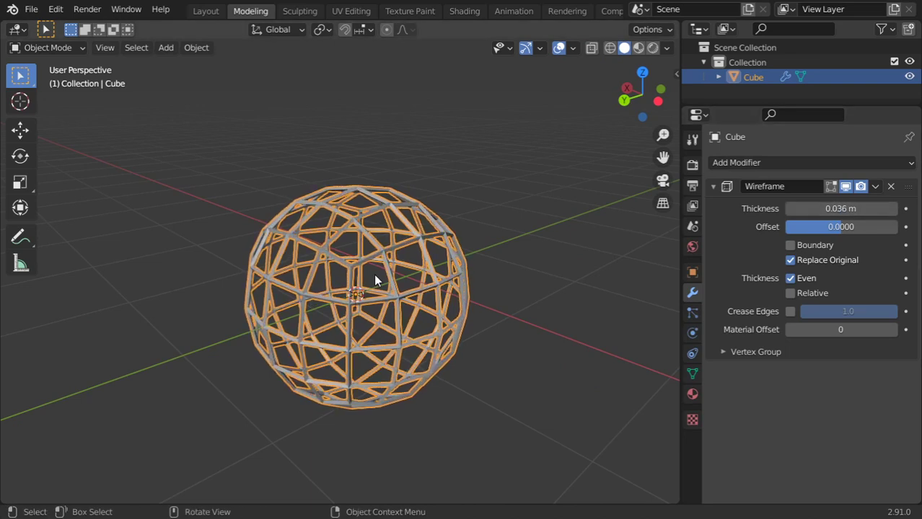
scroll(373, 273, "up", 5)
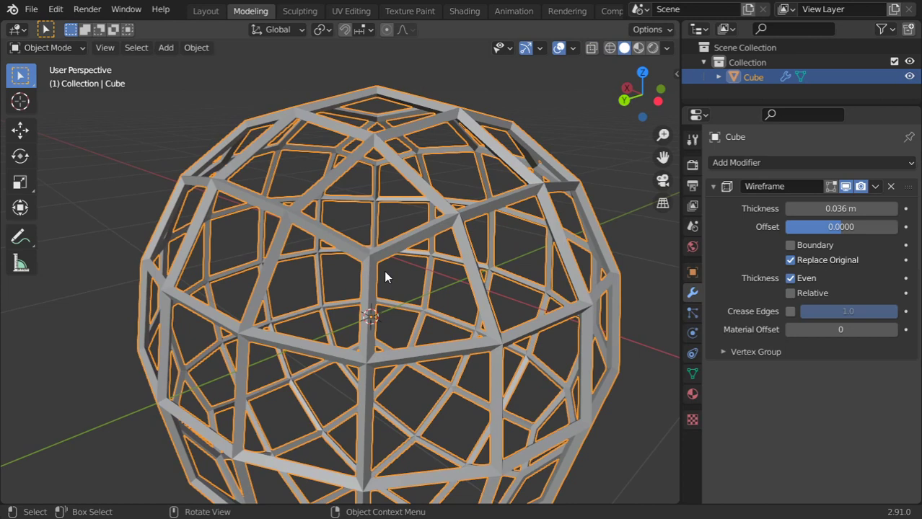
left_click(748, 353)
left_click(750, 353)
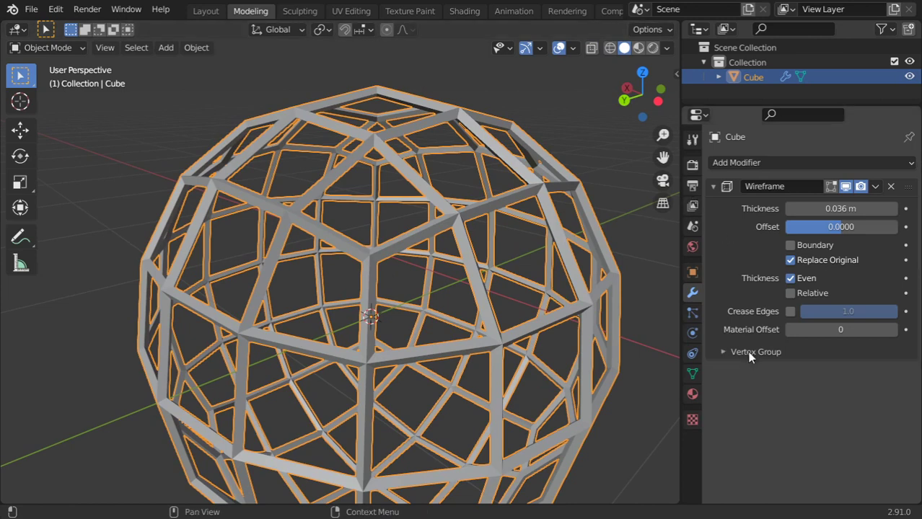